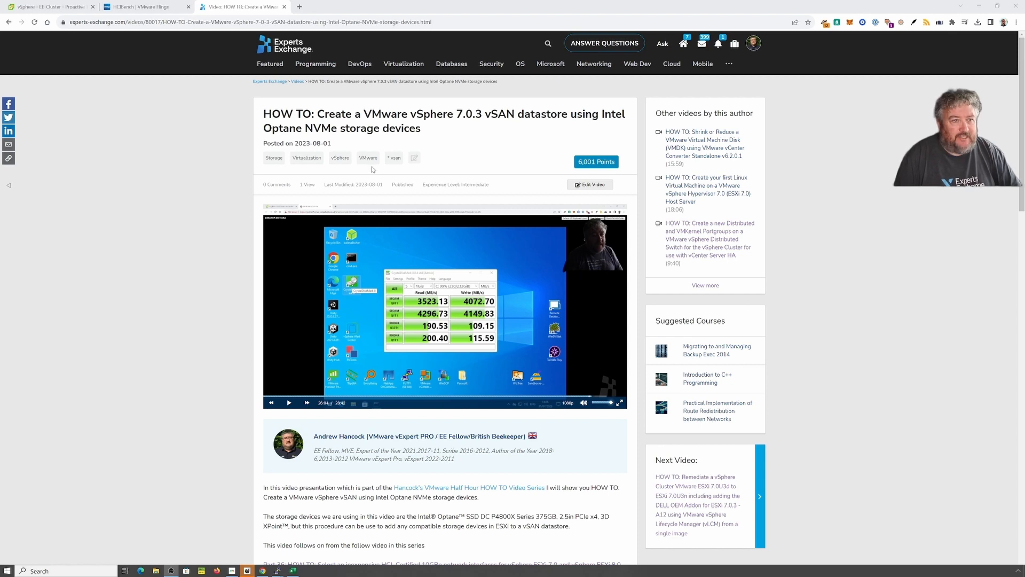
Step: Switch to the HCIBench 2.8.2 page on VMware Flings
{"action": "left_click", "coordinate": [144, 7]}
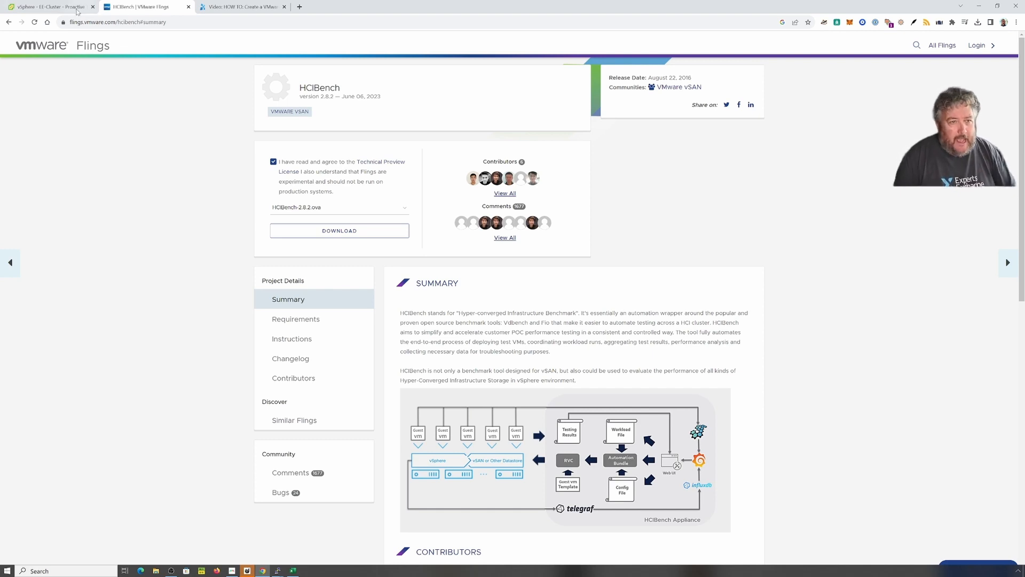
Step: Return to EE-Cluster's vSAN Proactive Tests page in vSphere
{"action": "left_click", "coordinate": [36, 11]}
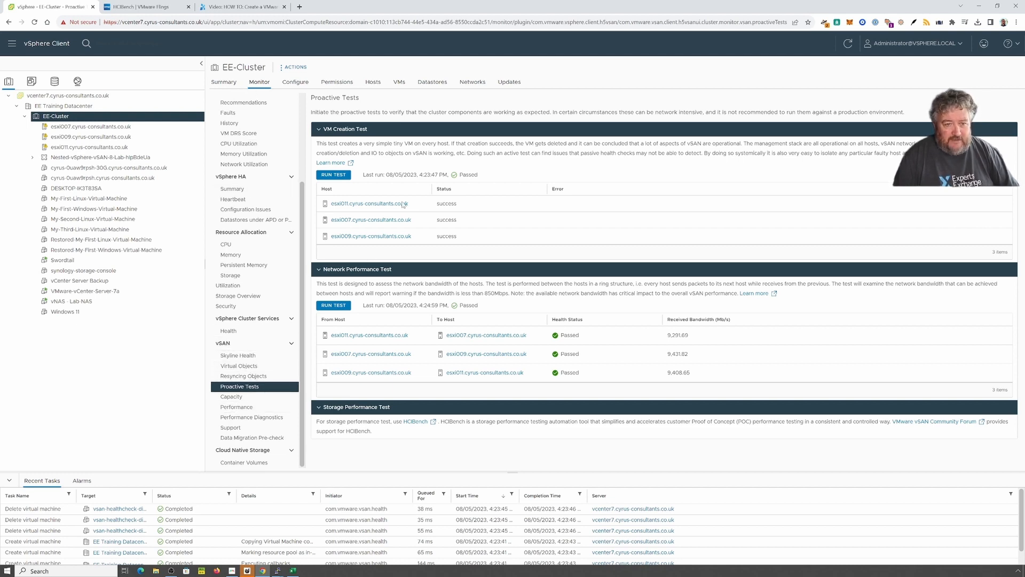
Step: Start a new VM Creation Test run on EE-Cluster and confirm it
{"action": "left_click", "coordinate": [334, 176]}
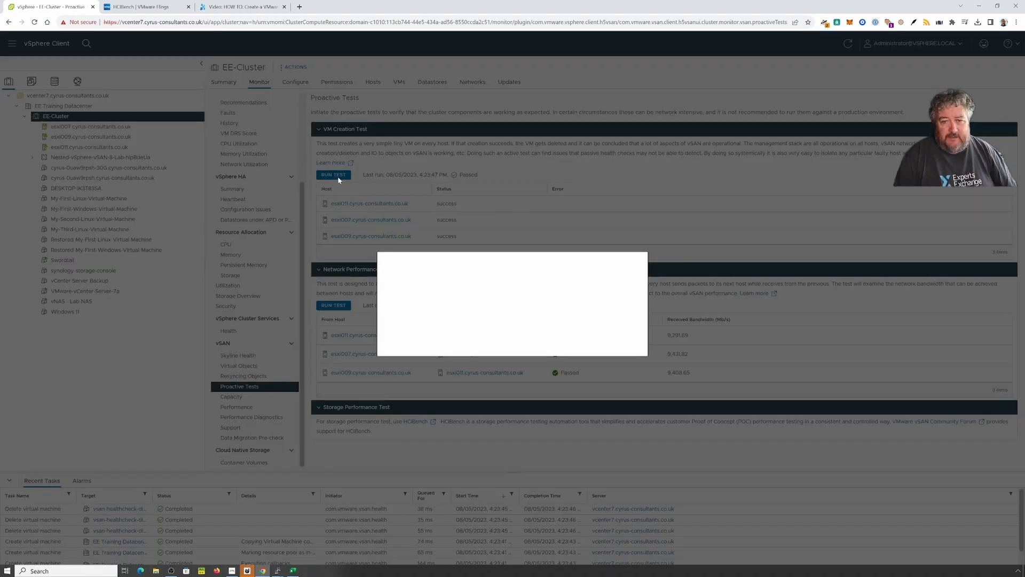
{"action": "left_click", "coordinate": [621, 339]}
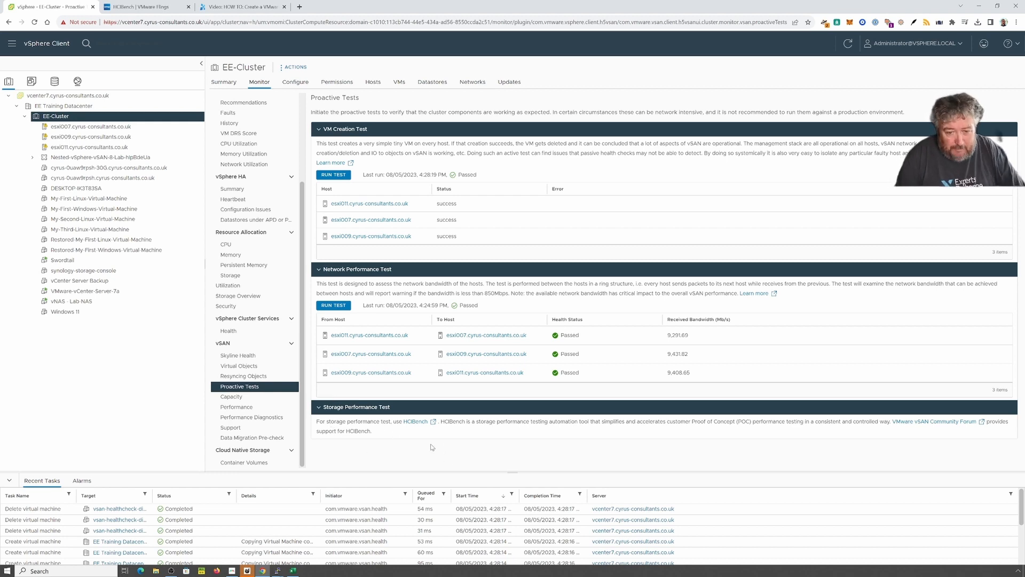
Step: Follow the HCIBench link under Storage Performance Test to the Flings download page
{"action": "left_click", "coordinate": [412, 422]}
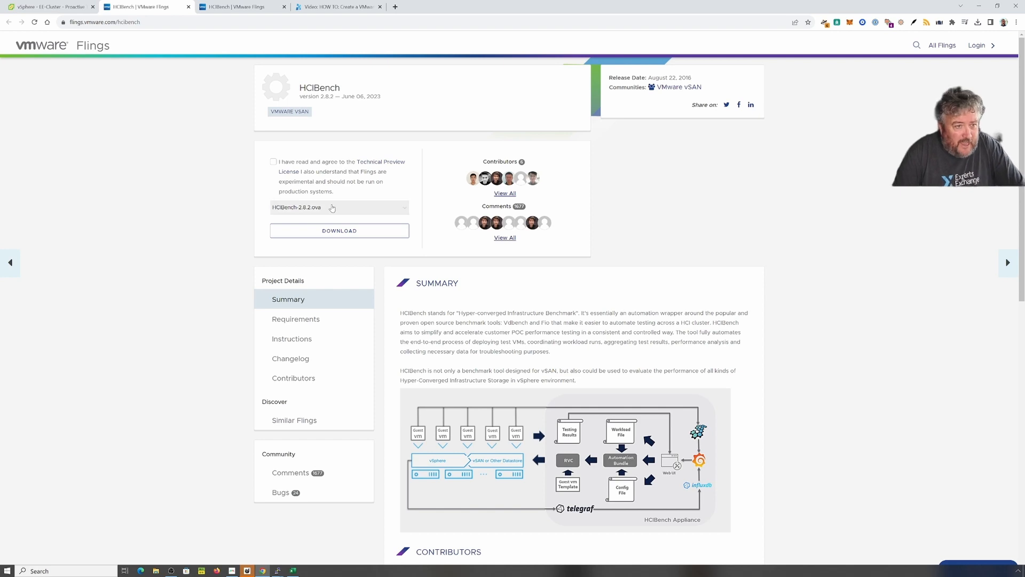
Step: Load the local HCIBench-2.8.2.ova into a Deploy OVF Template wizard on EE-Cluster
{"action": "left_click", "coordinate": [59, 7]}
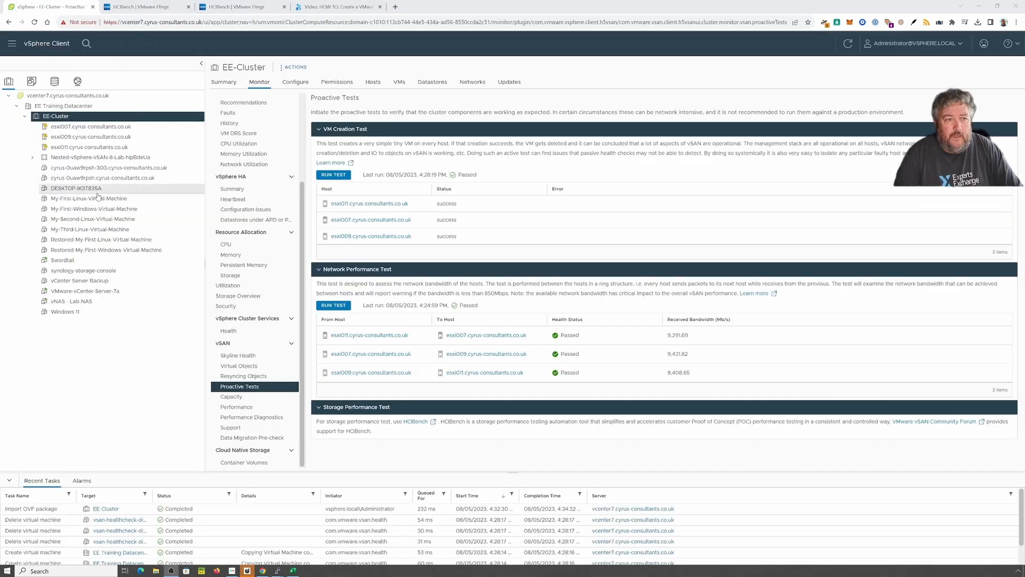
{"action": "right_click", "coordinate": [68, 117]}
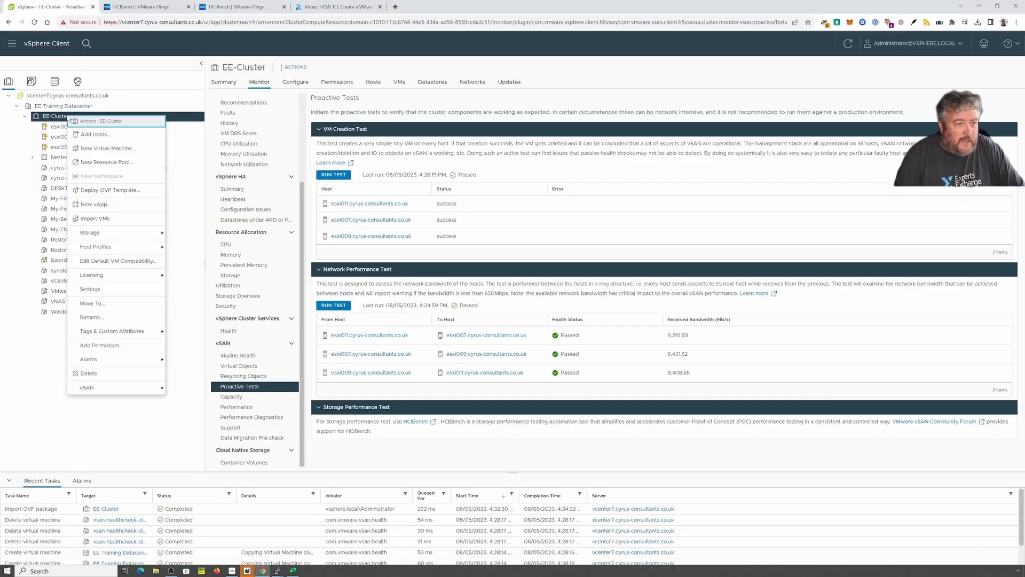
{"action": "left_click", "coordinate": [122, 192]}
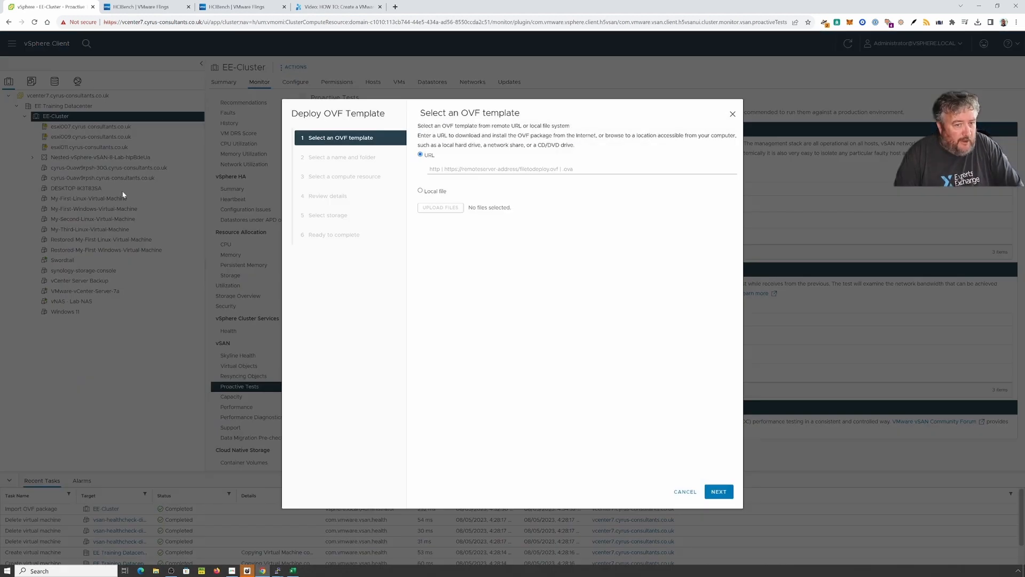
{"action": "left_click", "coordinate": [434, 192]}
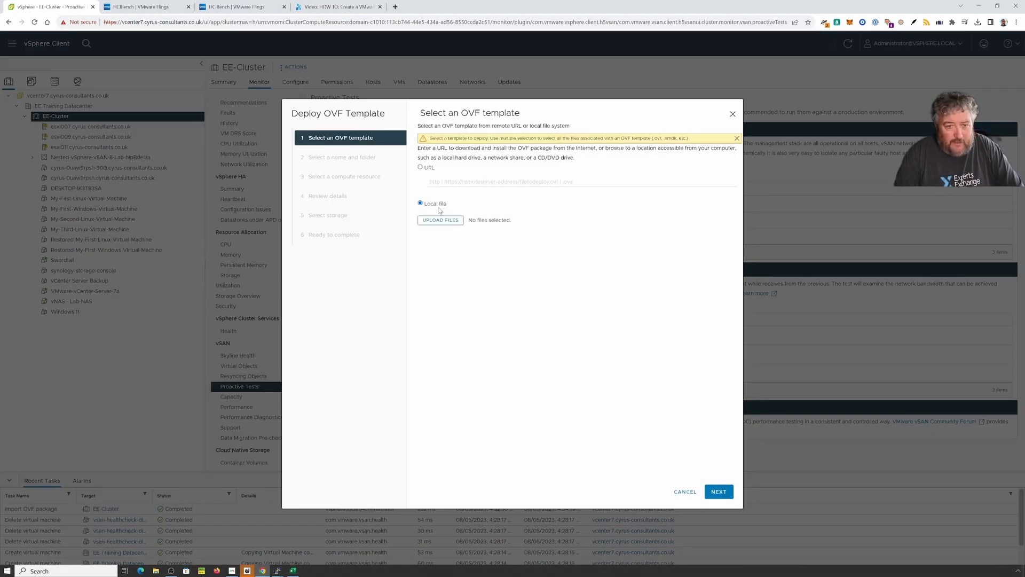
{"action": "left_click", "coordinate": [442, 221]}
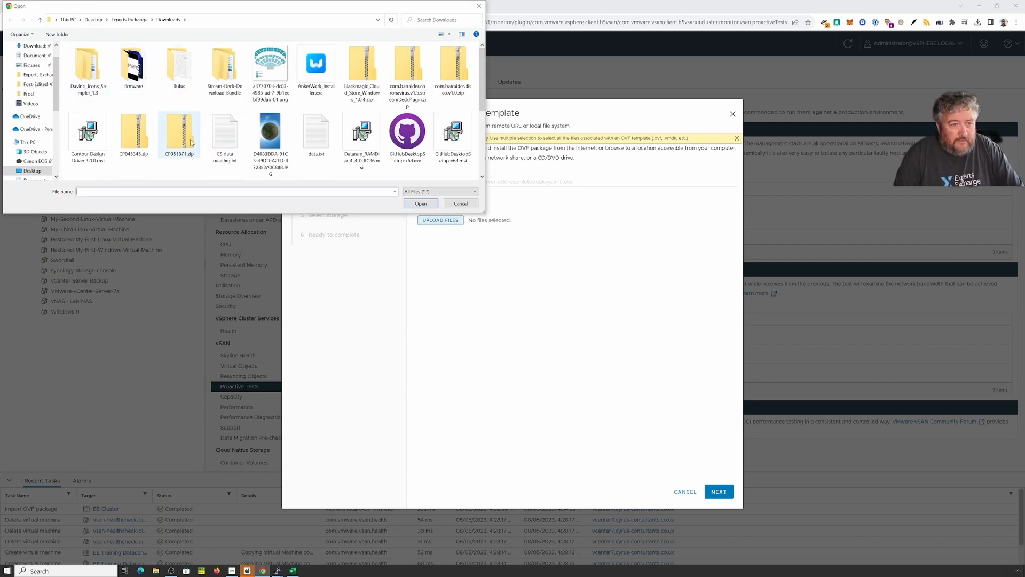
{"action": "scroll", "coordinate": [191, 140], "scroll_direction": "down", "scroll_amount": 3}
{"action": "left_click", "coordinate": [133, 88]}
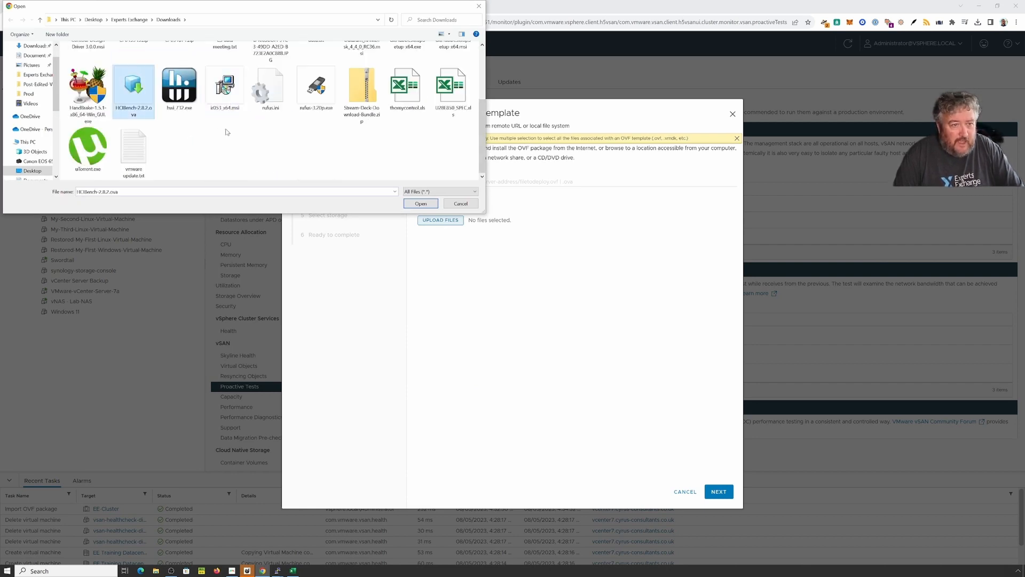
{"action": "left_click", "coordinate": [421, 204]}
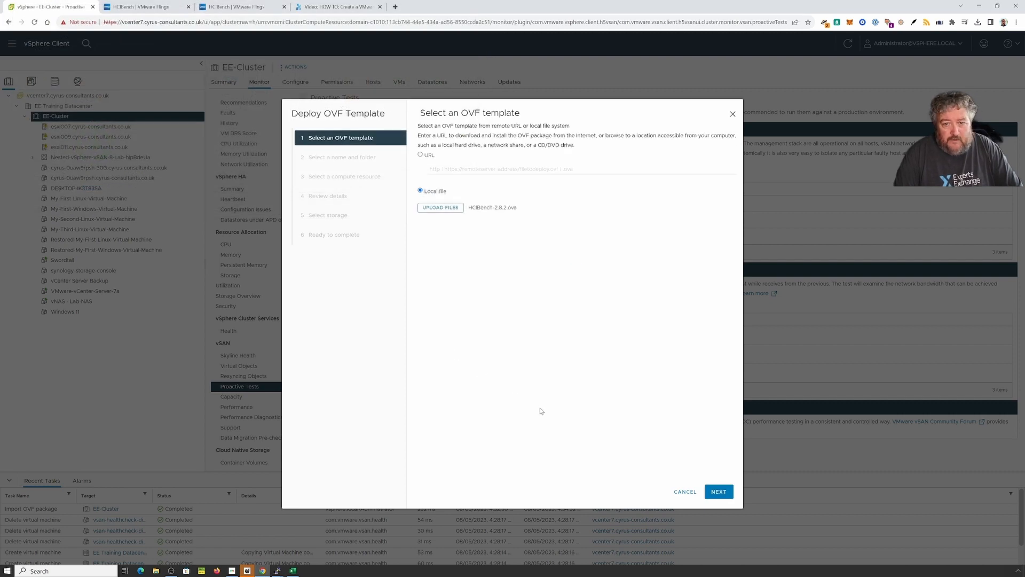
{"action": "left_click", "coordinate": [710, 492]}
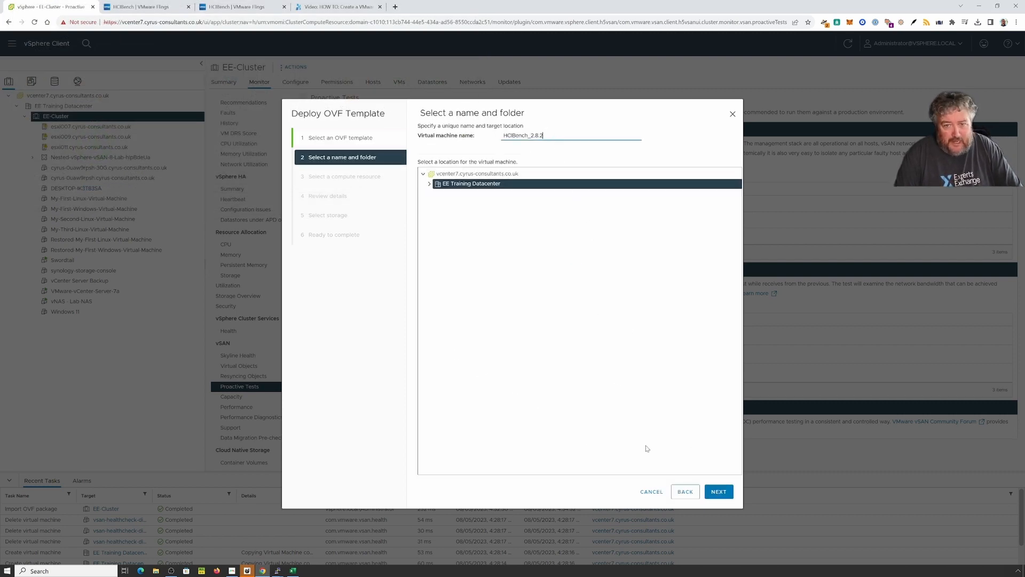
Step: Keep the name HCIBench_2.8.2 and pick host esxi007.cyrus-consultants.co.uk as compute resource
{"action": "left_click", "coordinate": [711, 497]}
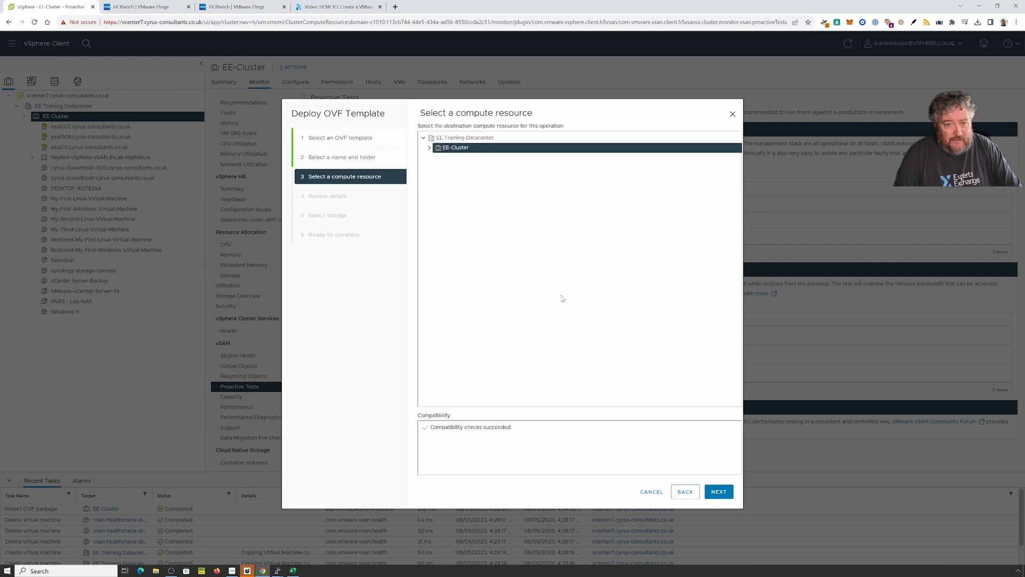
{"action": "left_click", "coordinate": [429, 148]}
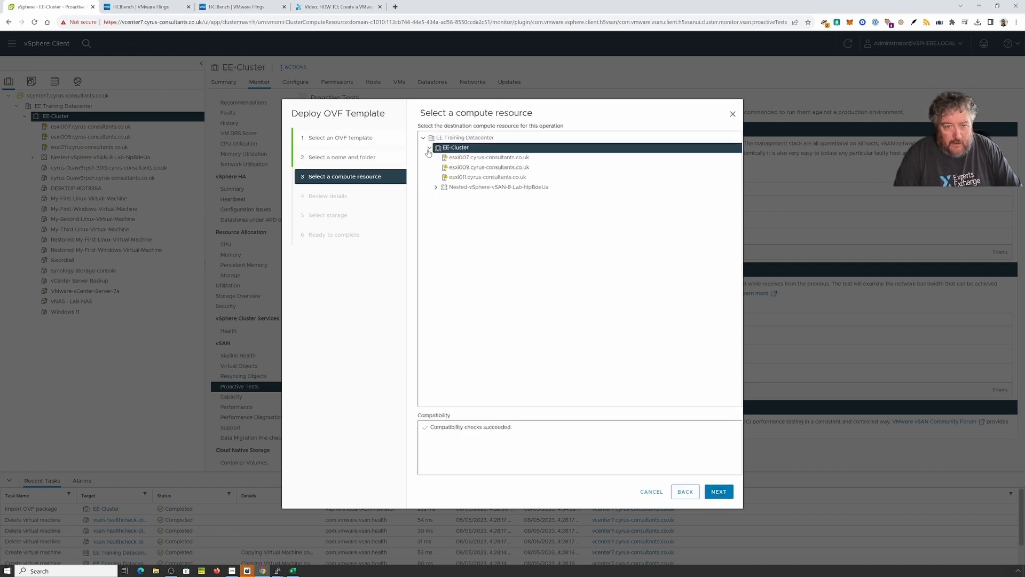
{"action": "left_click", "coordinate": [455, 158]}
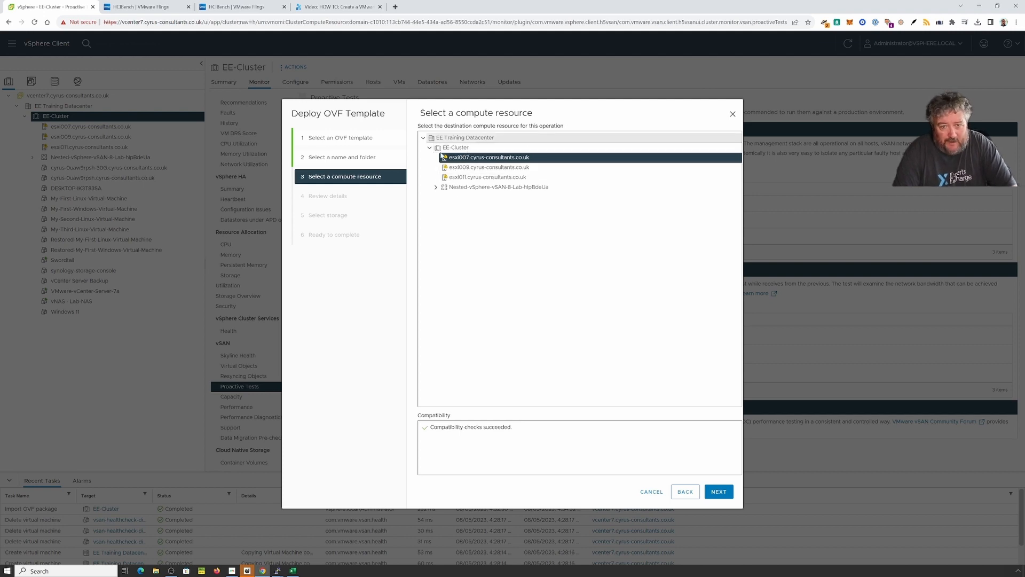
{"action": "left_click", "coordinate": [719, 492]}
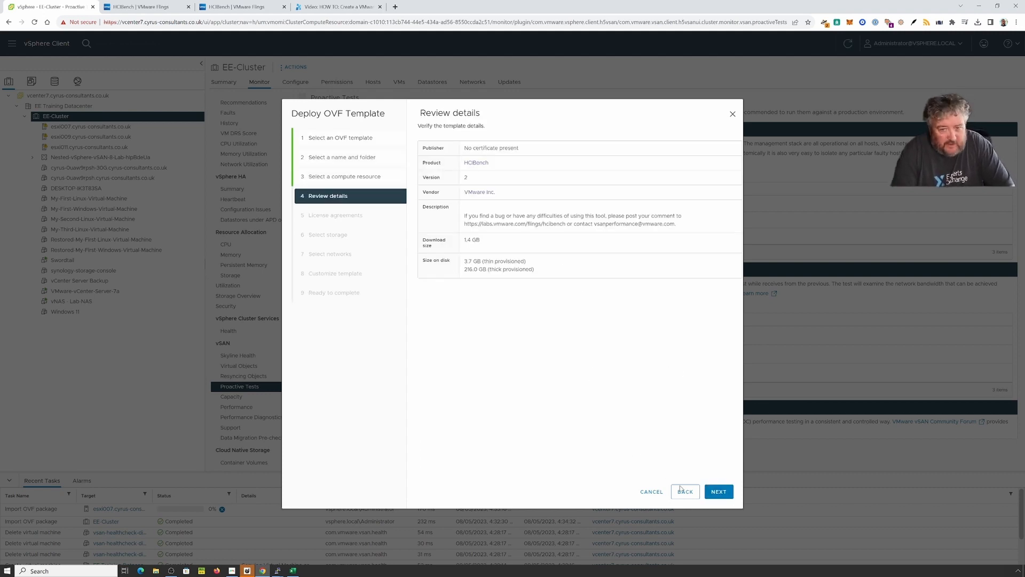
Step: Accept all HCIBench license agreements and store the appliance on the RUST datastore
{"action": "left_click", "coordinate": [719, 493]}
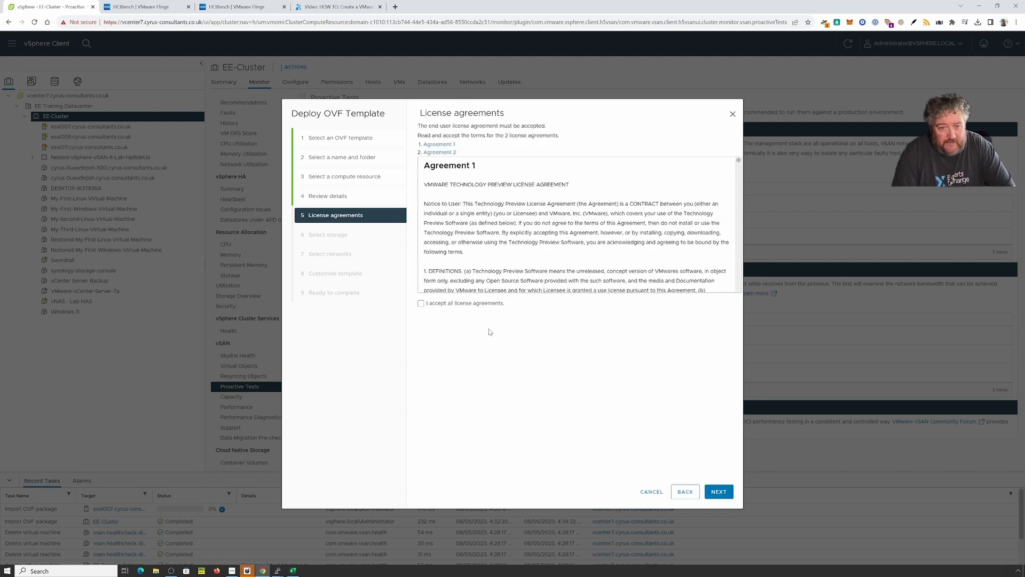
{"action": "left_click", "coordinate": [466, 306]}
{"action": "left_click", "coordinate": [718, 492]}
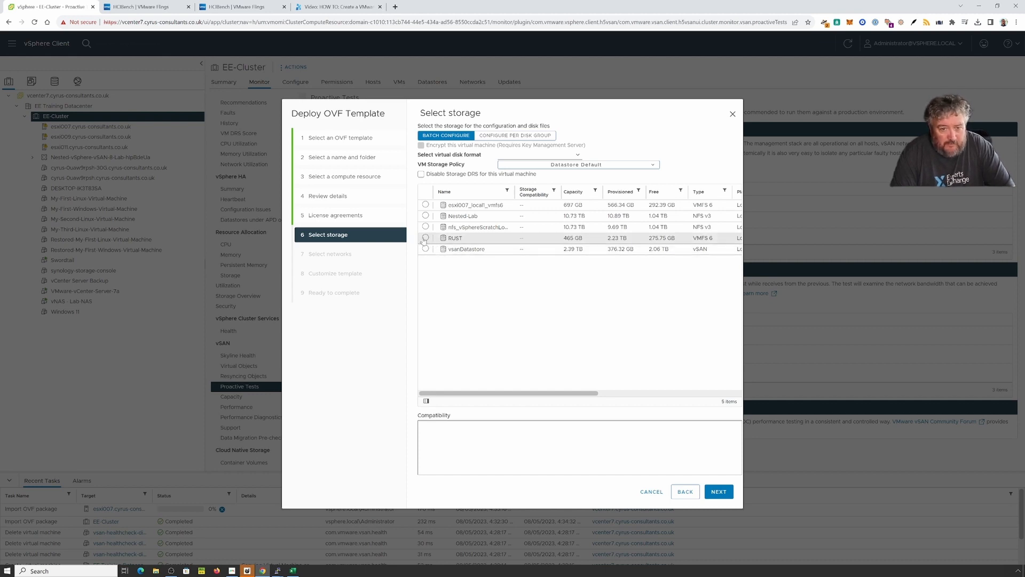
{"action": "left_click", "coordinate": [473, 241]}
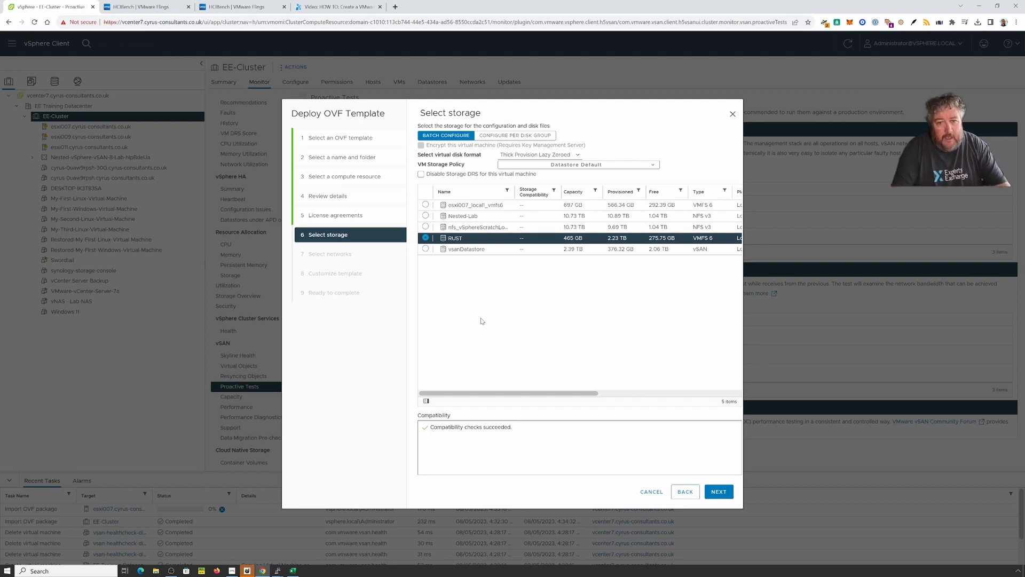
{"action": "left_click", "coordinate": [720, 494]}
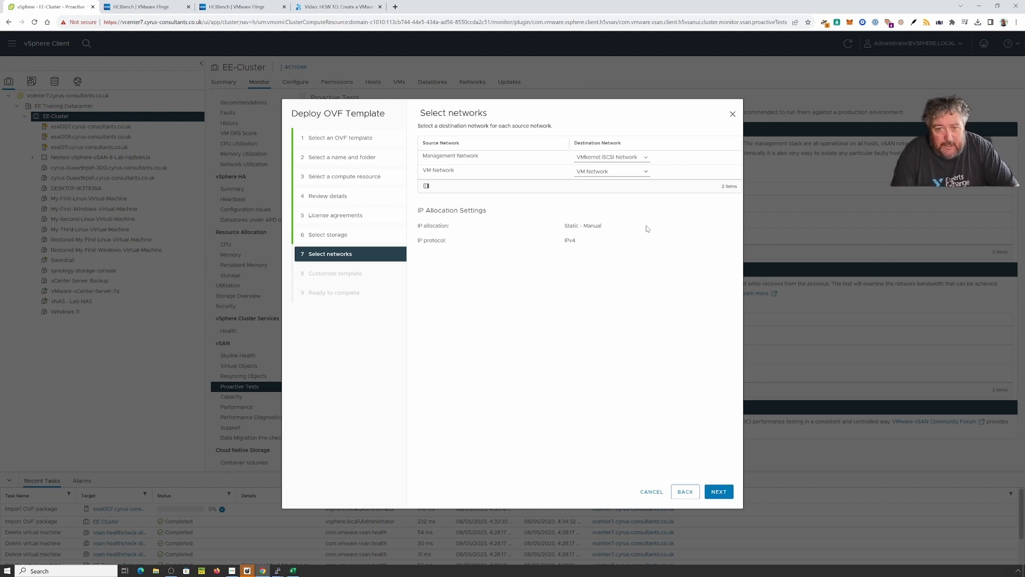
Step: Map Management Network to VM Network
{"action": "left_click", "coordinate": [633, 158]}
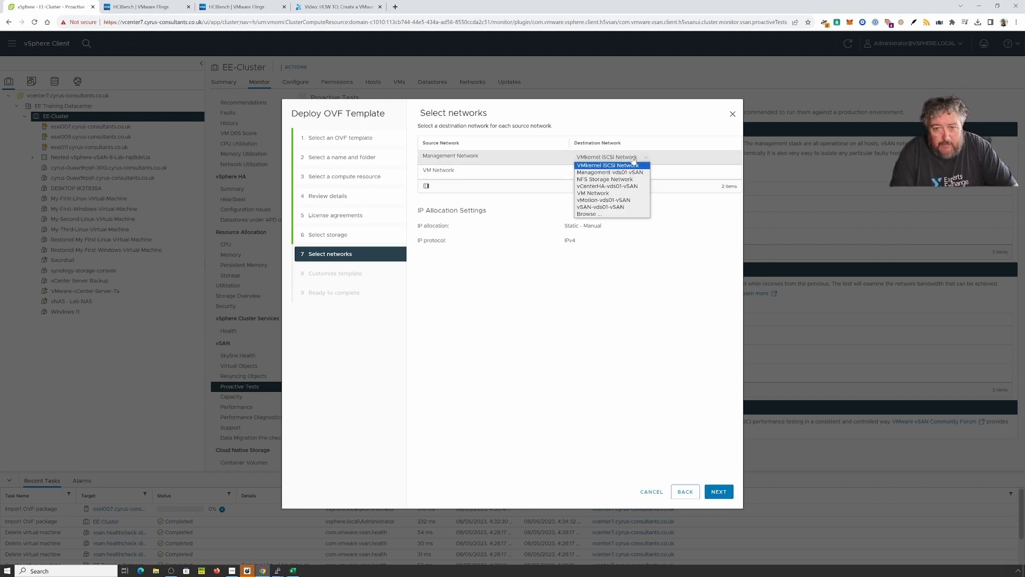
{"action": "left_click", "coordinate": [617, 194]}
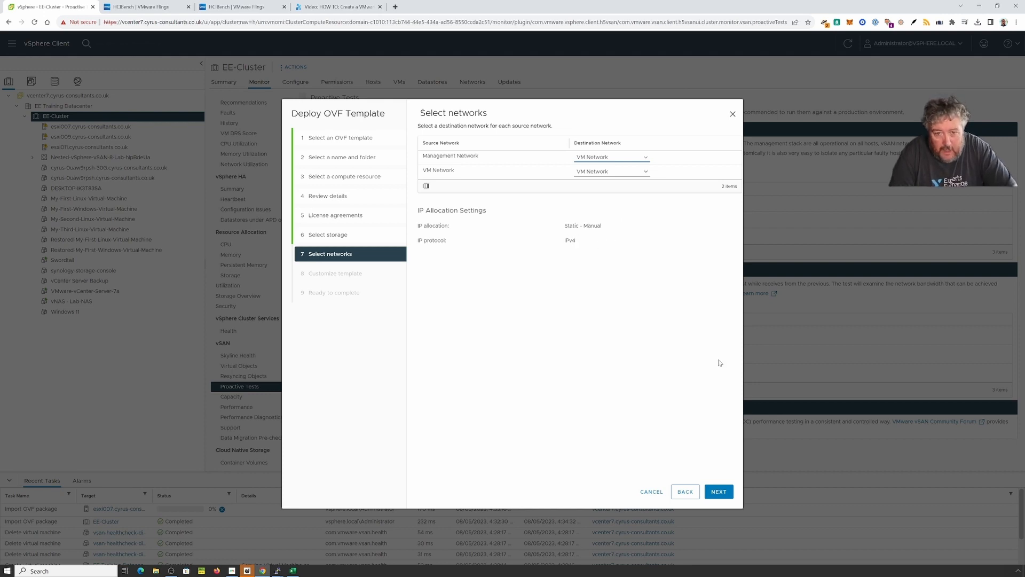
{"action": "left_click", "coordinate": [719, 491]}
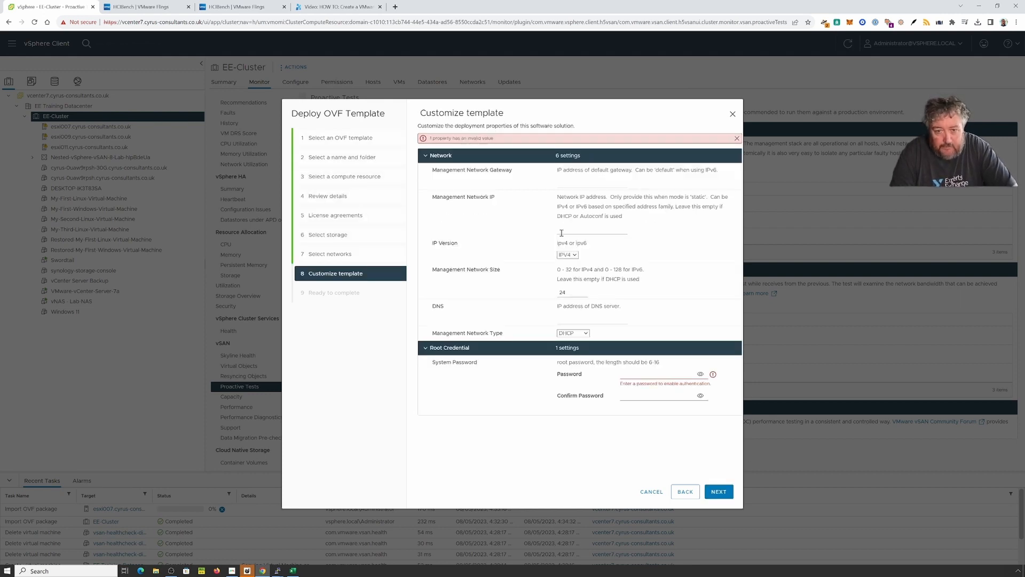
Step: Enter and confirm the root password, then advance to Ready to complete
{"action": "left_click", "coordinate": [644, 376]}
{"action": "type", "text": "***"}
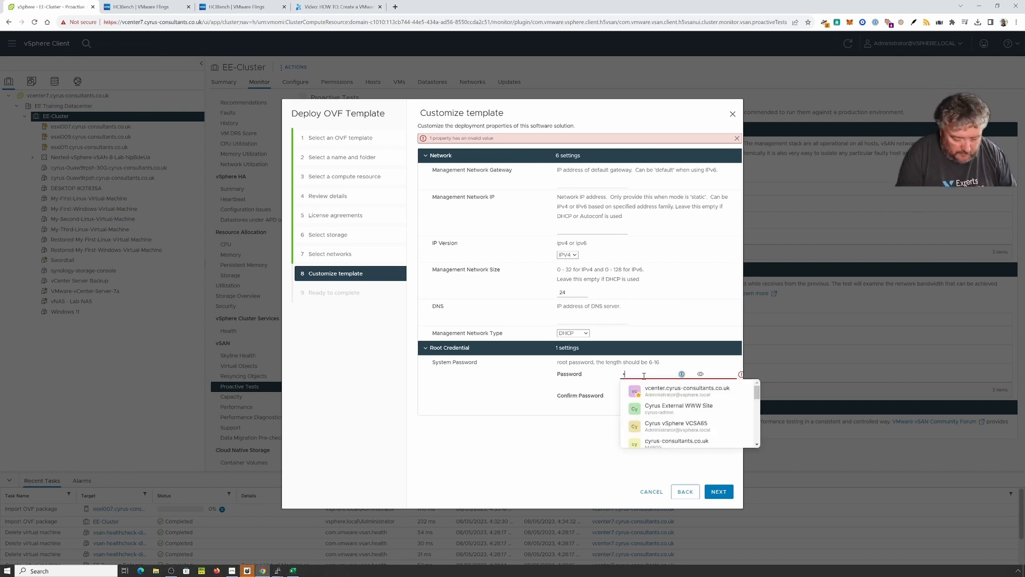
{"action": "type", "text": "********"}
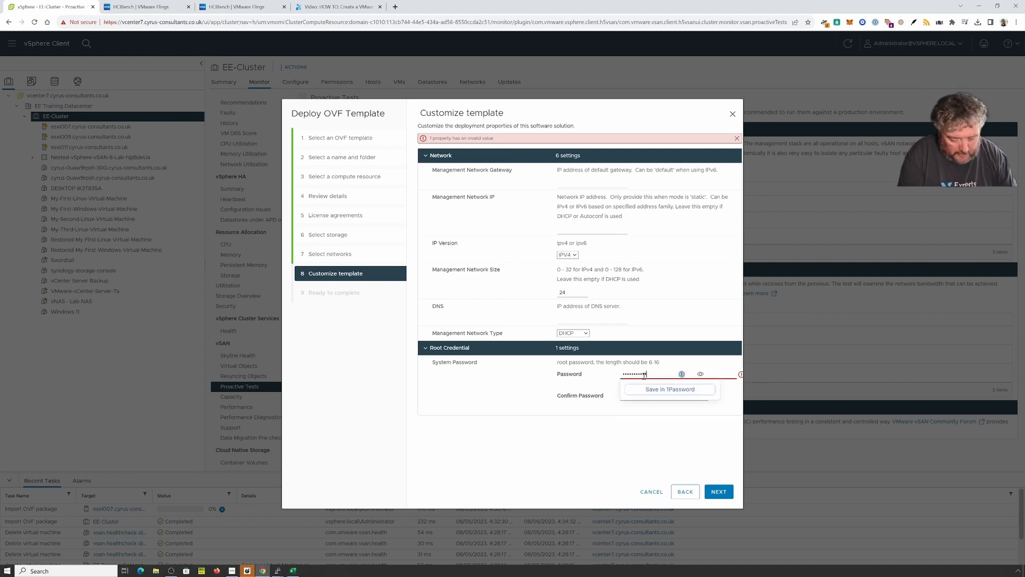
{"action": "key", "text": "Tab"}
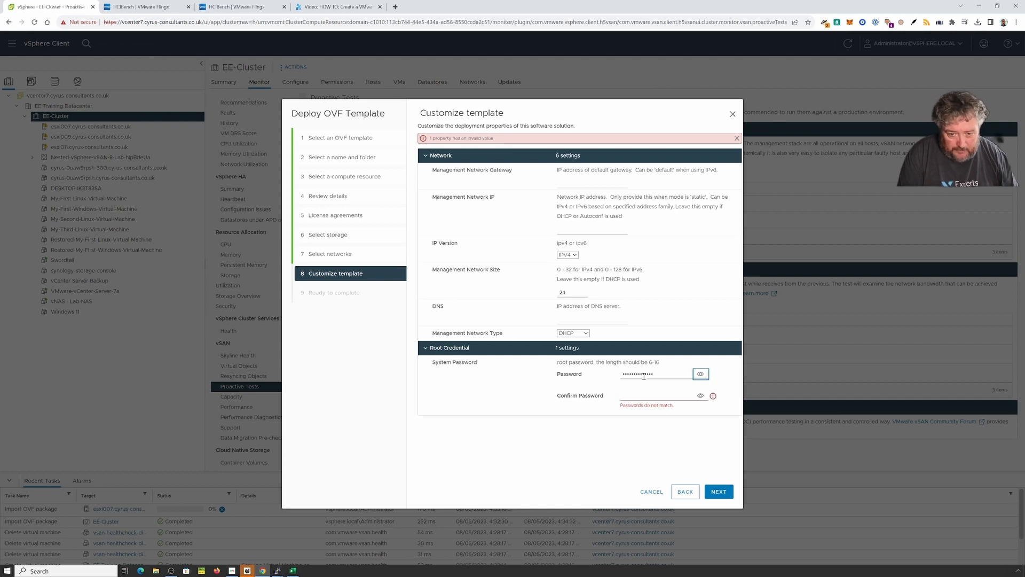
{"action": "left_click", "coordinate": [641, 395]}
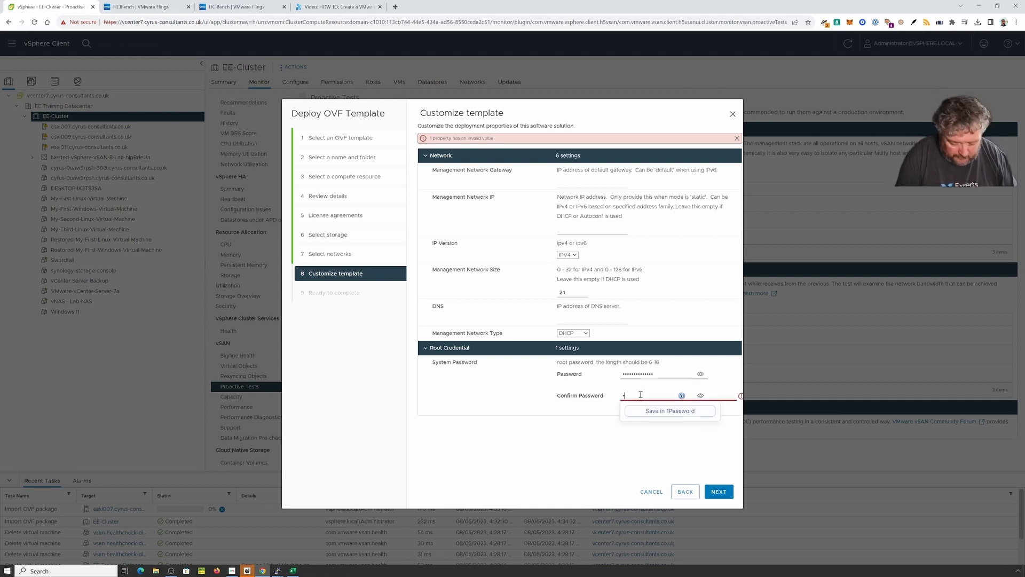
{"action": "type", "text": "********"}
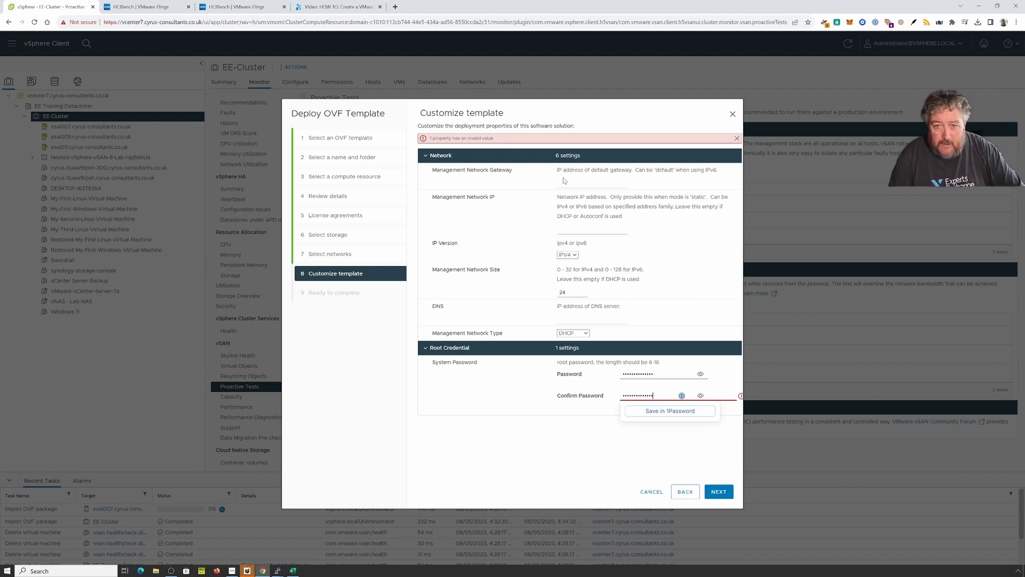
{"action": "left_click", "coordinate": [698, 316]}
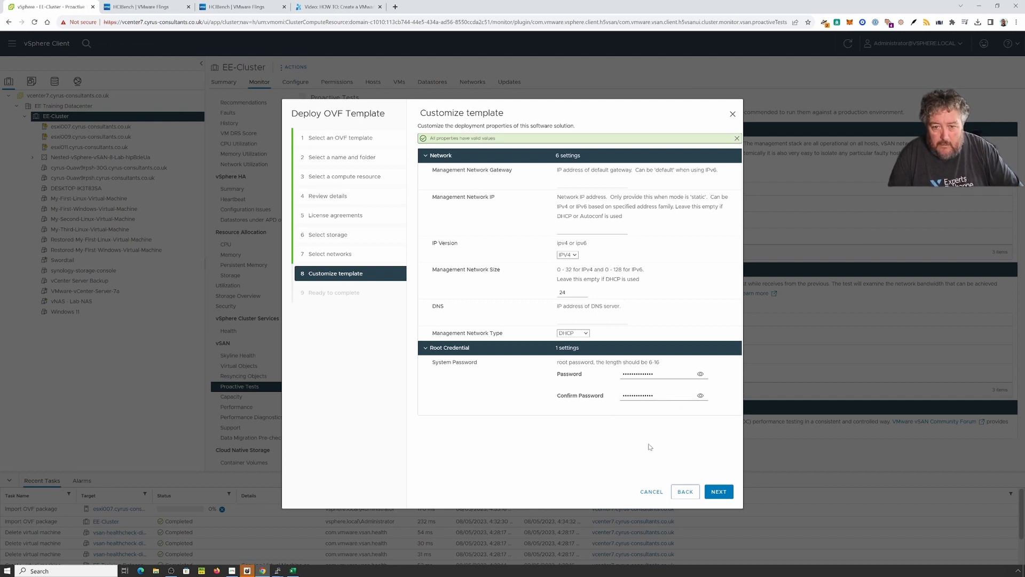
{"action": "left_click", "coordinate": [720, 494]}
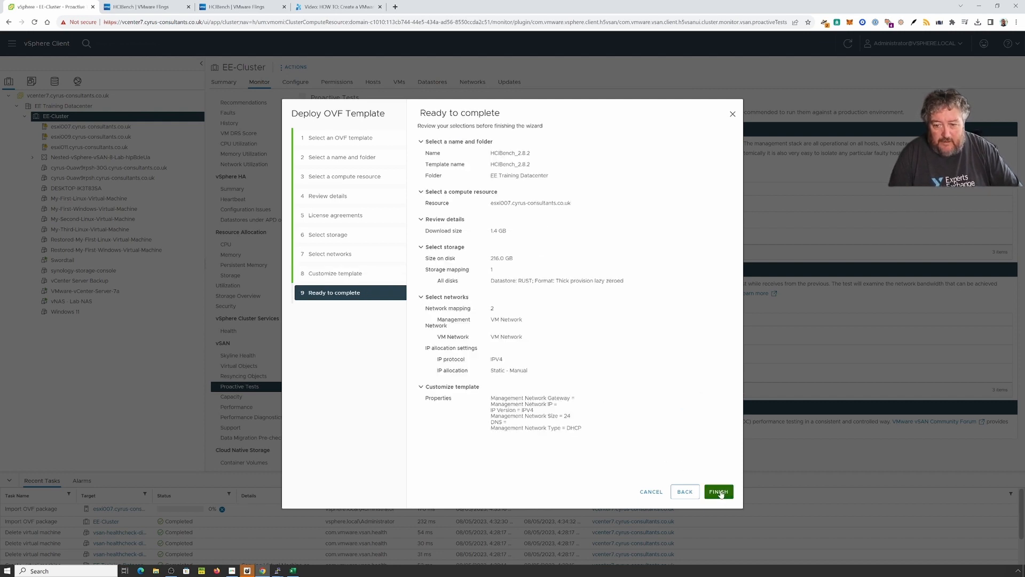
Step: Finish deploying HCIBench_2.8.2, then select the new VM and power it on
{"action": "left_click", "coordinate": [720, 492]}
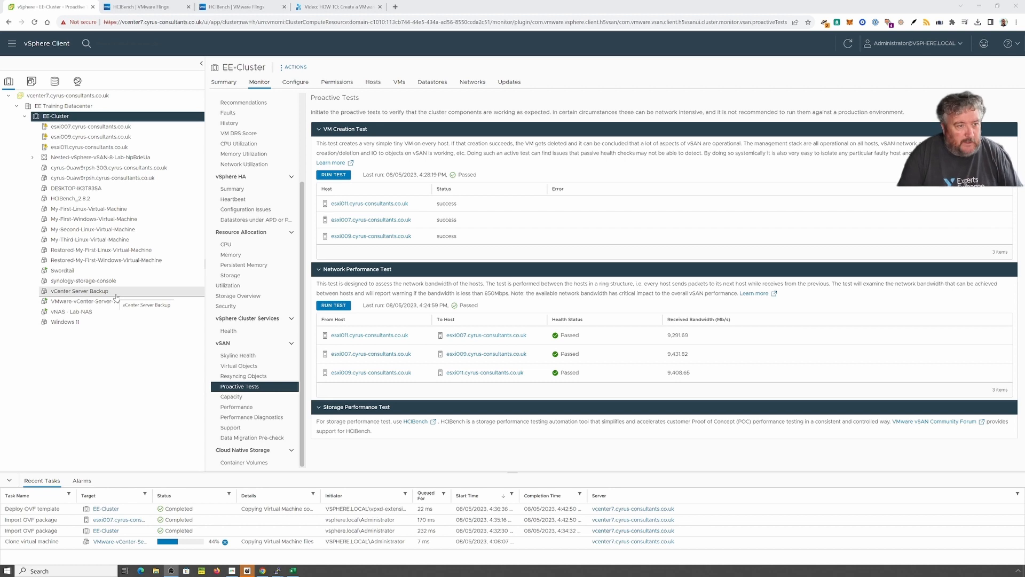
{"action": "left_click", "coordinate": [63, 200]}
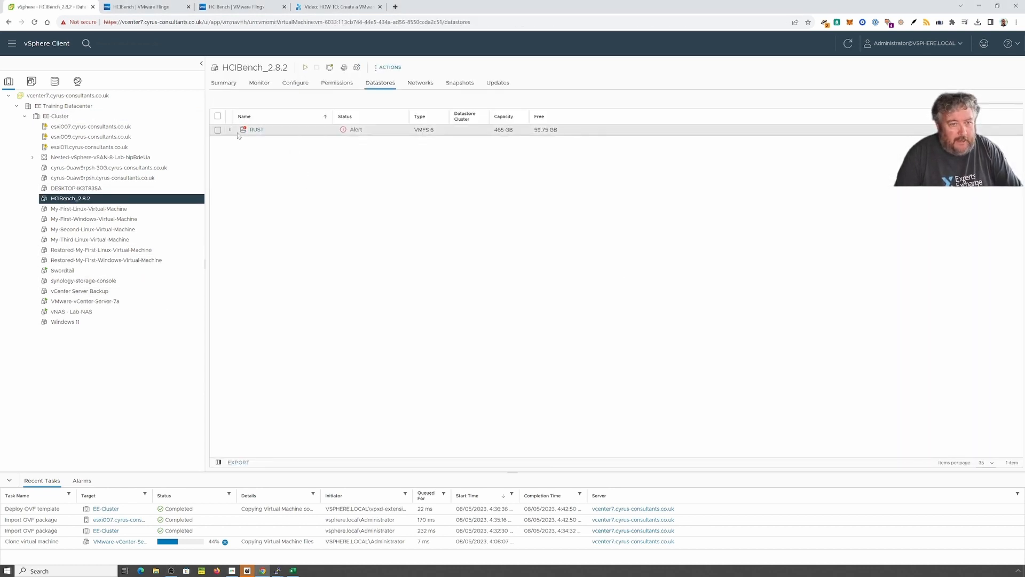
{"action": "left_click", "coordinate": [306, 69]}
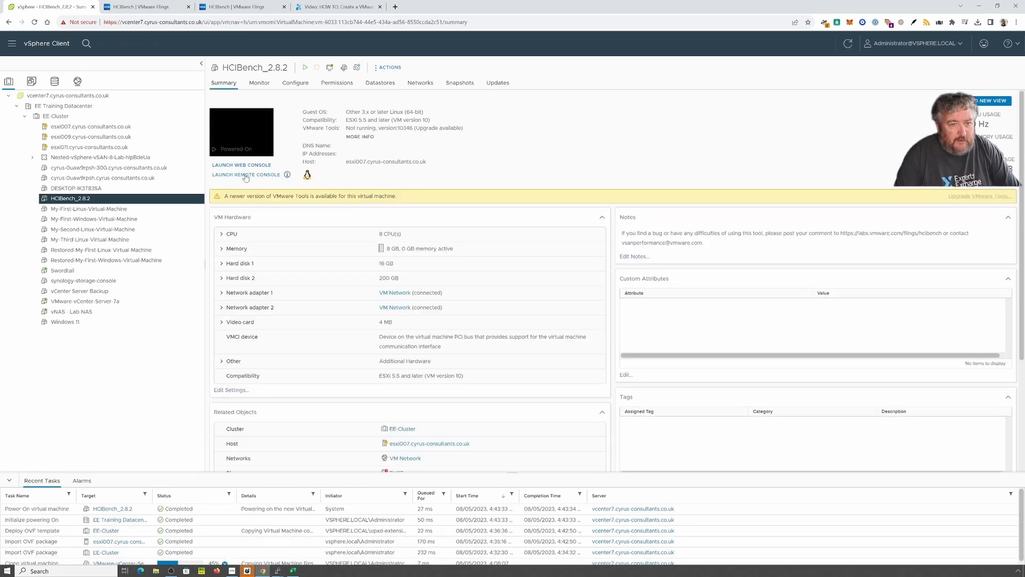
Step: Open HCIBench_2.8.2's web console to check its login prompt, then return to its summary
{"action": "left_click", "coordinate": [246, 174]}
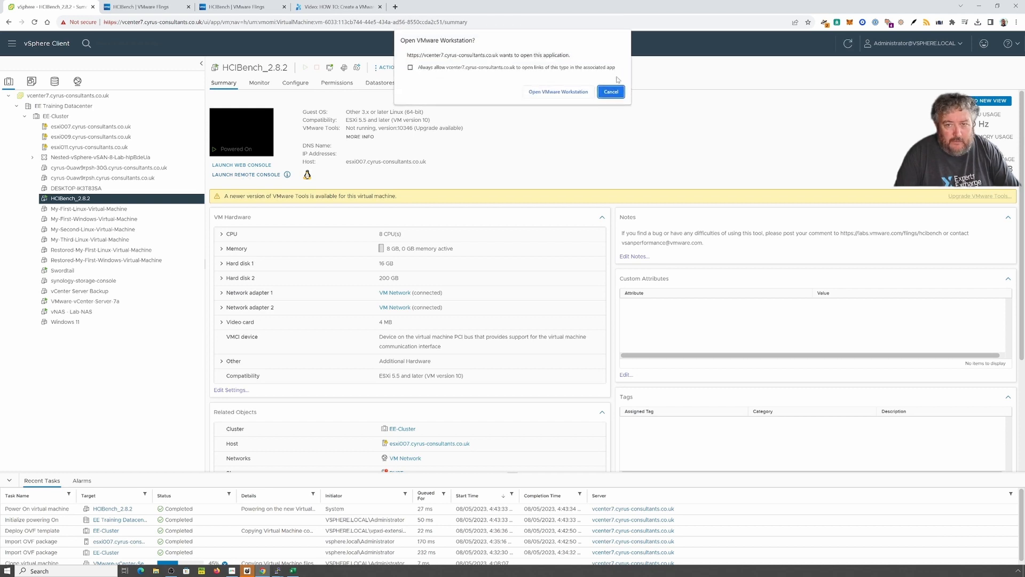
{"action": "left_click", "coordinate": [600, 96]}
{"action": "left_click", "coordinate": [260, 166]}
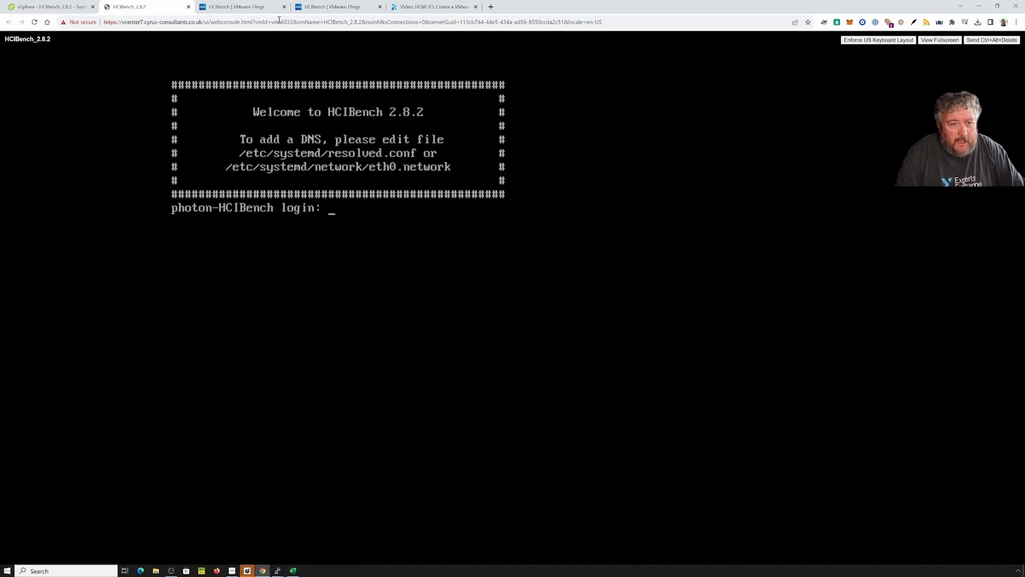
{"action": "left_click", "coordinate": [56, 7]}
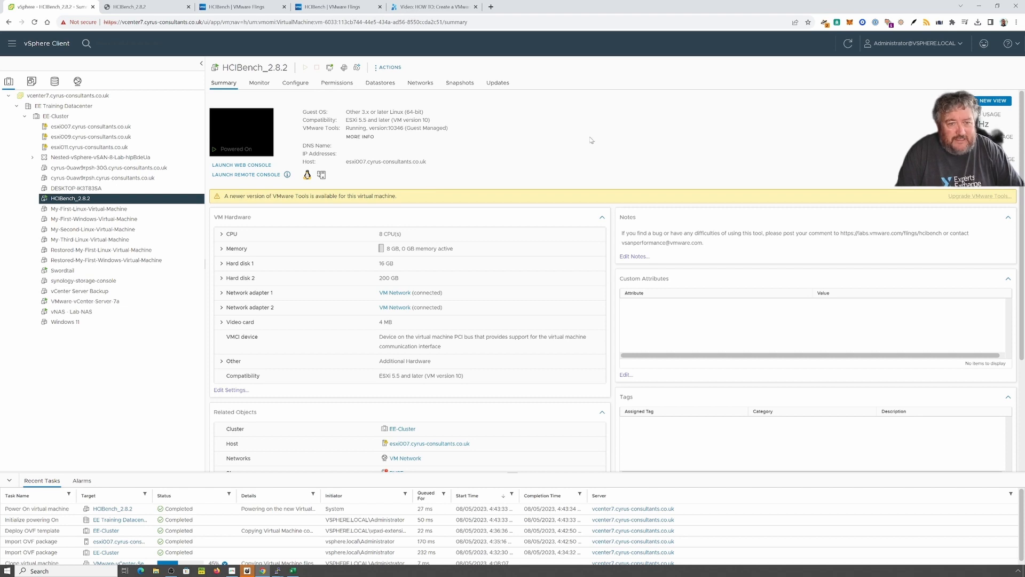
Step: Refresh the appliance summary and copy its IP address, 192.168.182.126
{"action": "left_click", "coordinate": [848, 44]}
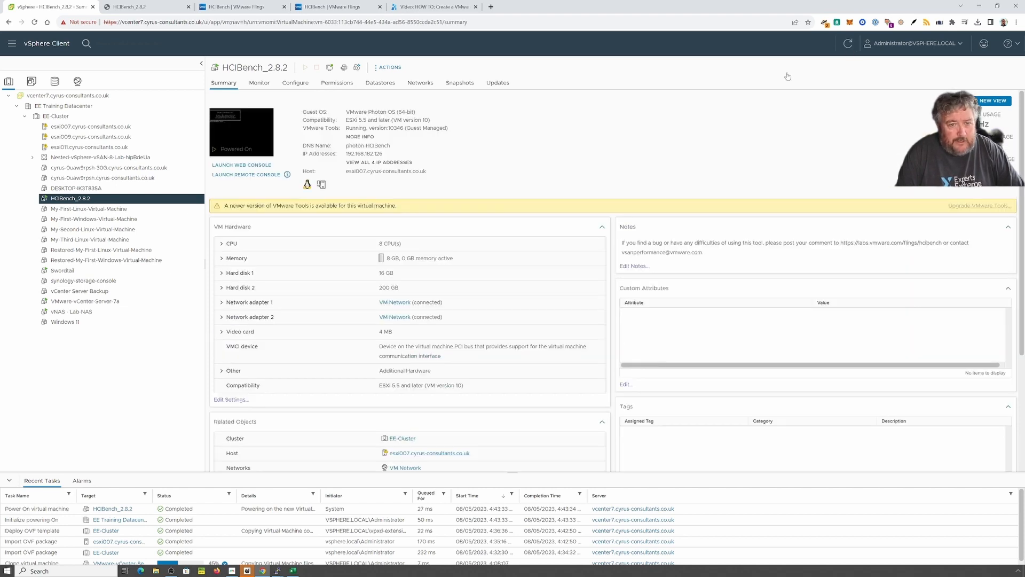
{"action": "left_click_drag", "start_coordinate": [347, 153], "coordinate": [390, 157]}
{"action": "left_click", "coordinate": [349, 155]}
{"action": "right_click", "coordinate": [373, 155]}
{"action": "left_click", "coordinate": [395, 162]}
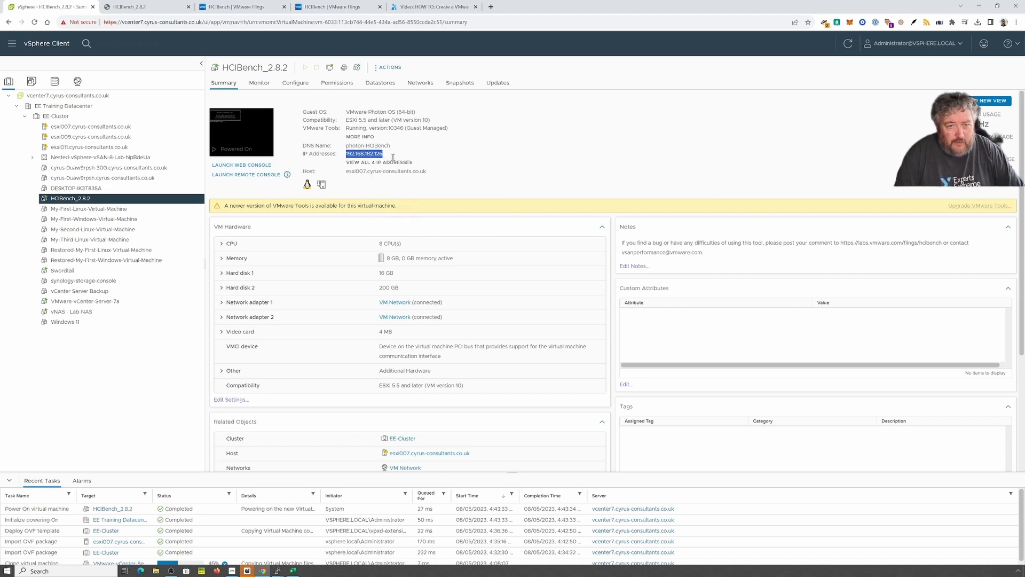
Step: Load 192.168.182.126 in a new Chrome tab, trying HTTPS first, then plain HTTP
{"action": "left_click", "coordinate": [491, 7]}
{"action": "left_click", "coordinate": [481, 22]}
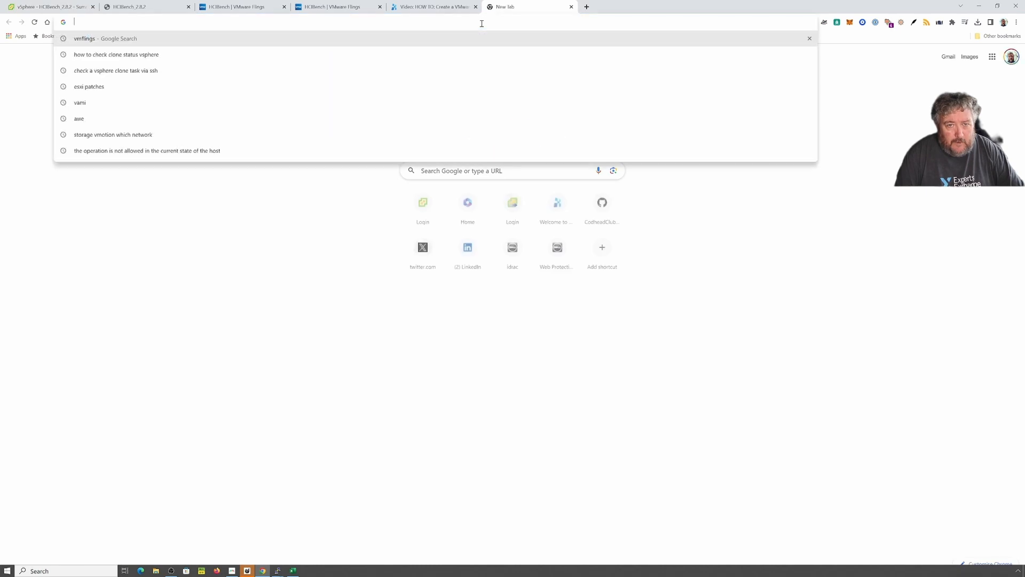
{"action": "key", "text": "ctrl+v"}
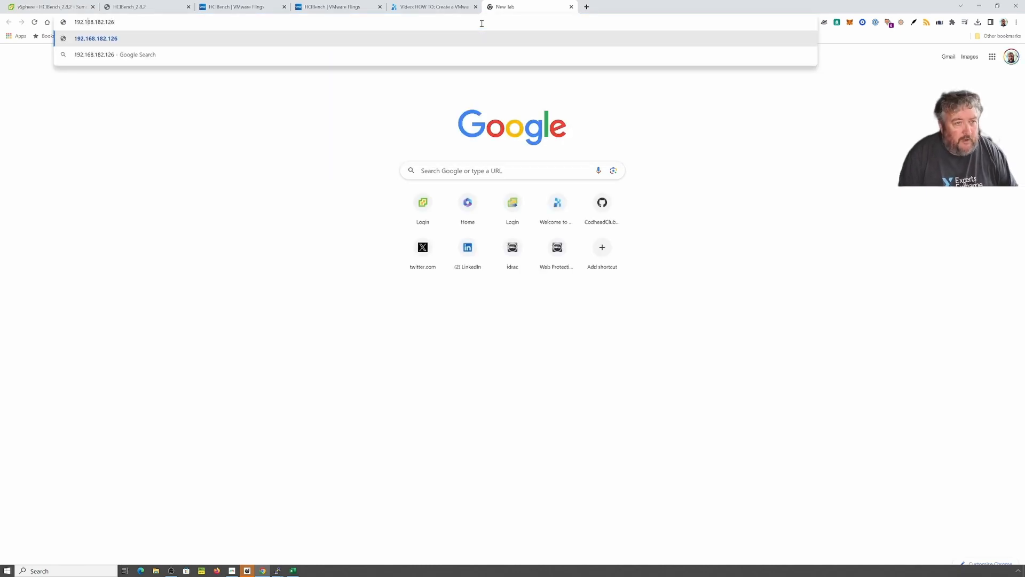
{"action": "type", "text": "https"}
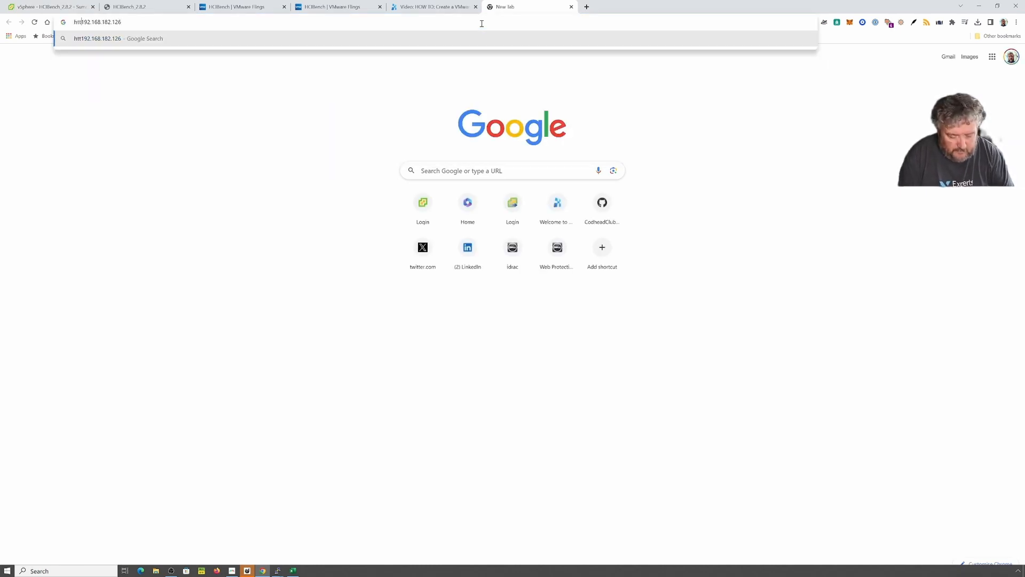
{"action": "type", "text": "://"}
{"action": "key", "text": "Return"}
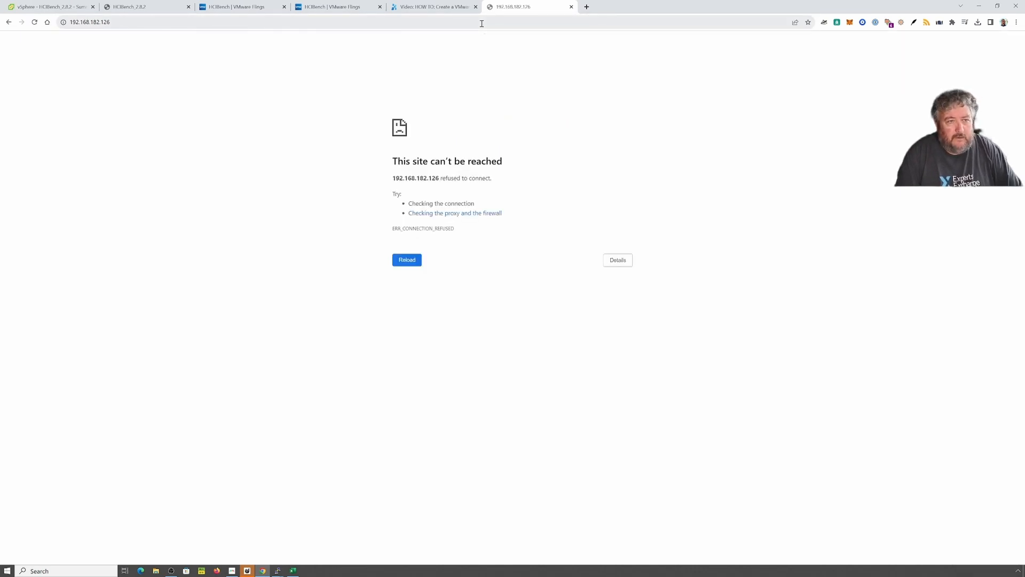
{"action": "left_click", "coordinate": [251, 22]}
{"action": "key", "text": "Return"}
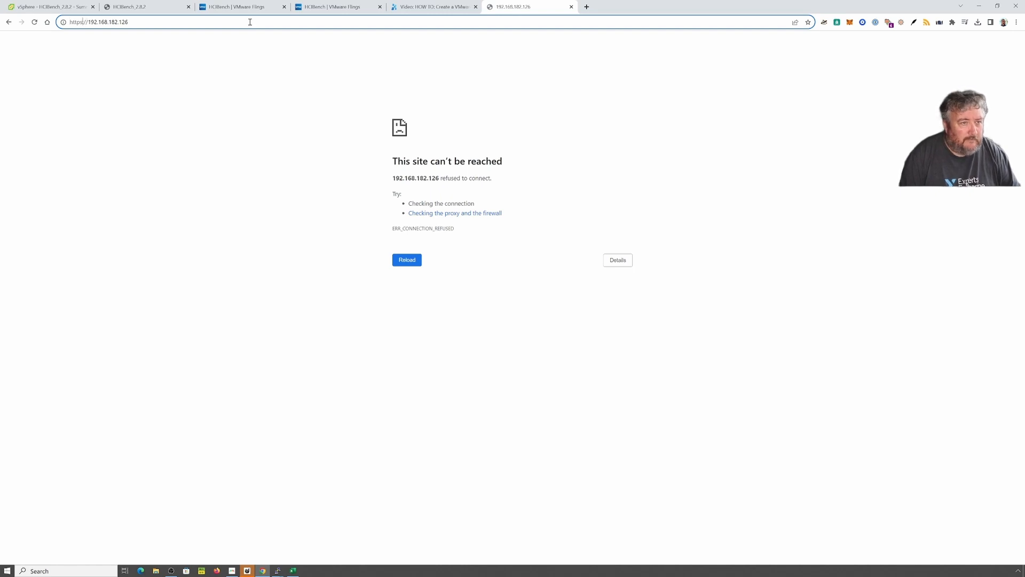
{"action": "key", "text": "BackSpace"}
{"action": "key", "text": "Return"}
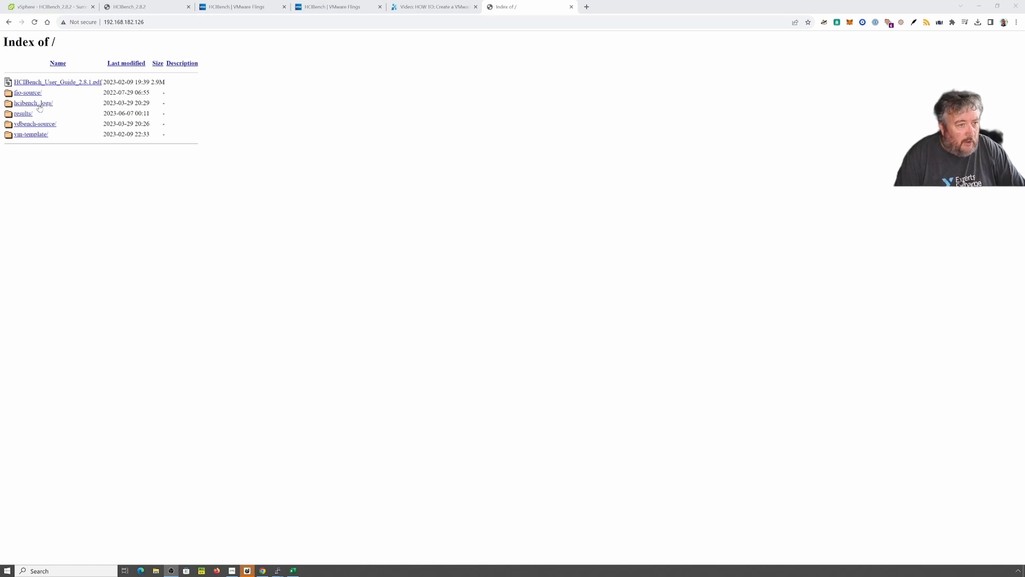
Step: Load the appliance on port 8443, proceeding past the certificate warning
{"action": "left_click", "coordinate": [198, 24]}
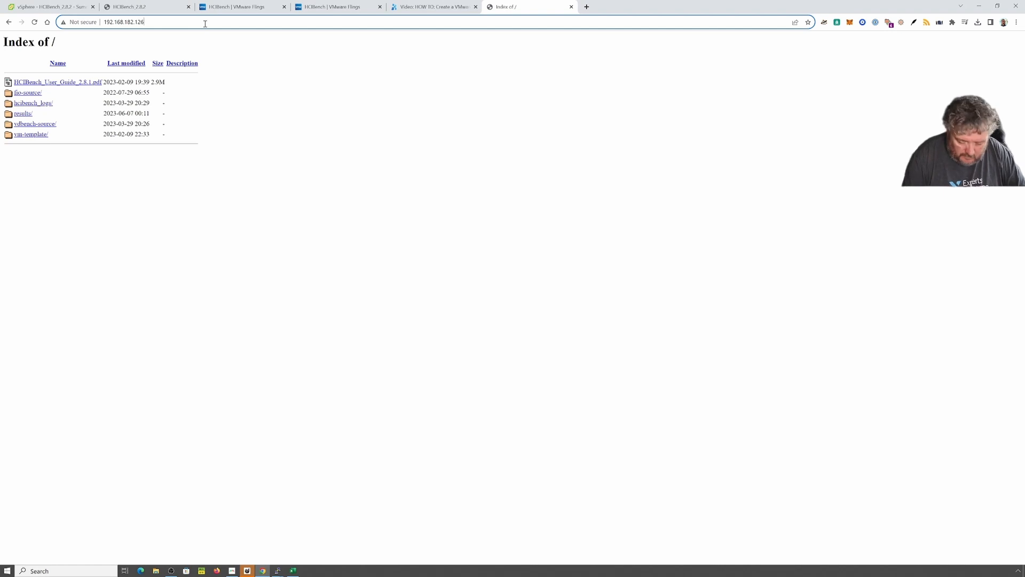
{"action": "type", "text": ":8443"}
{"action": "key", "text": "Return"}
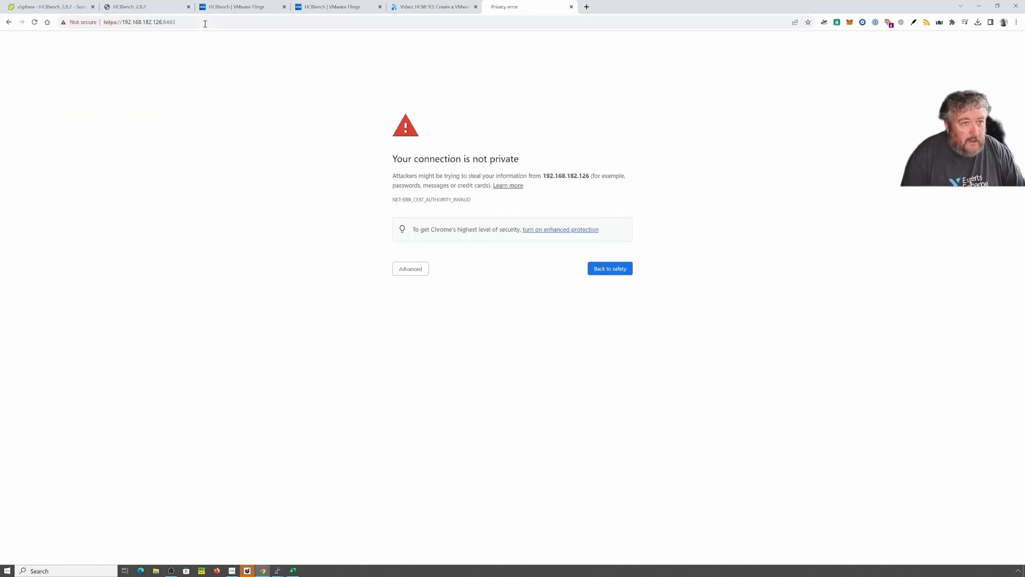
{"action": "left_click", "coordinate": [414, 271]}
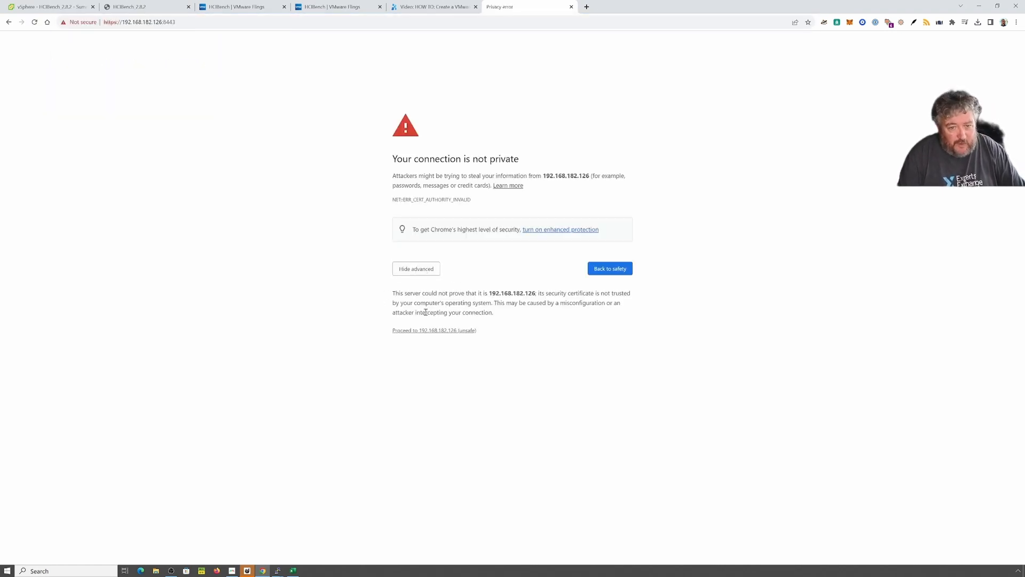
{"action": "left_click", "coordinate": [427, 330]}
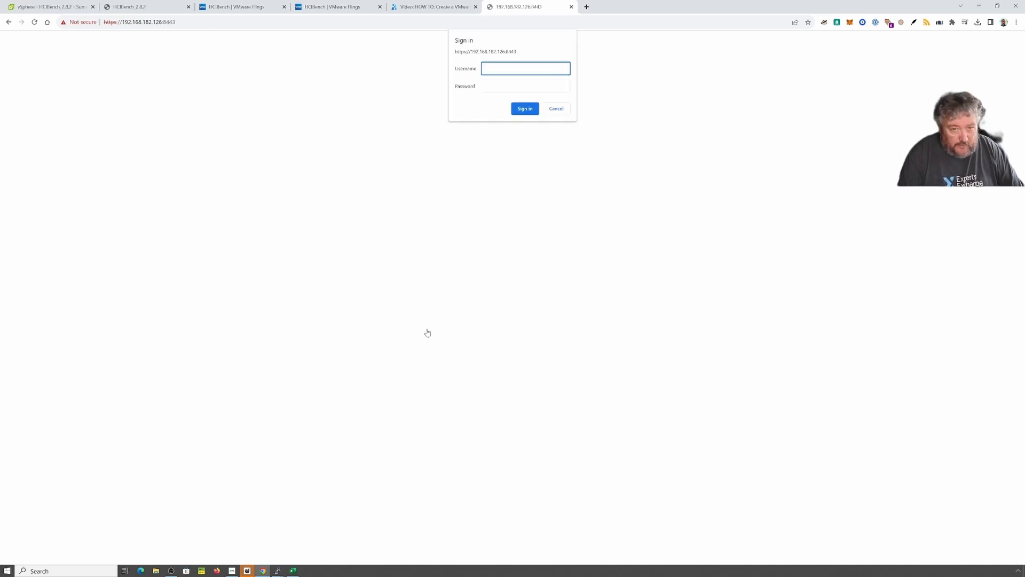
Step: Sign in to HCIBench as root with the account password
{"action": "type", "text": "root"}
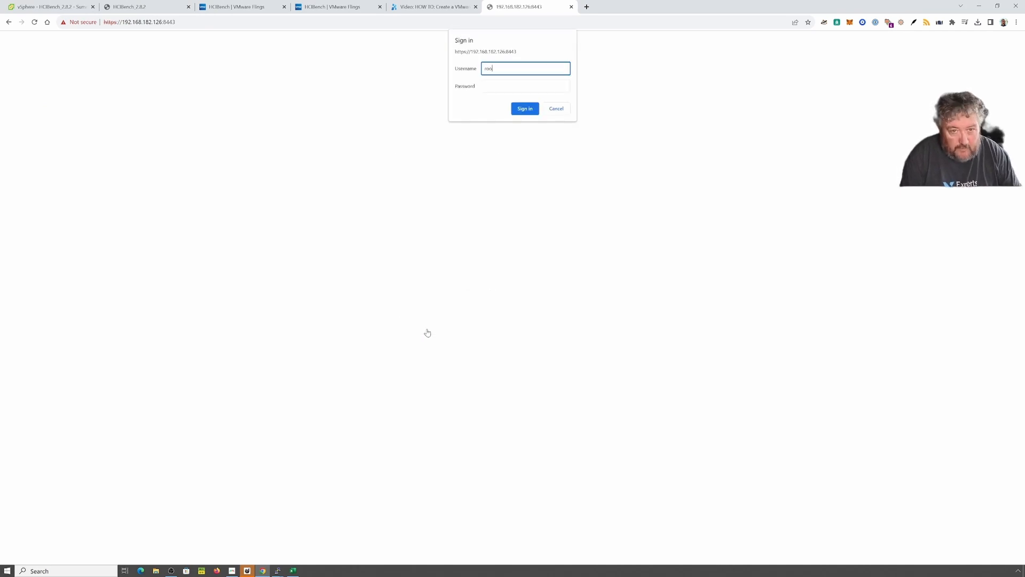
{"action": "key", "text": "Tab"}
{"action": "type", "text": "•"}
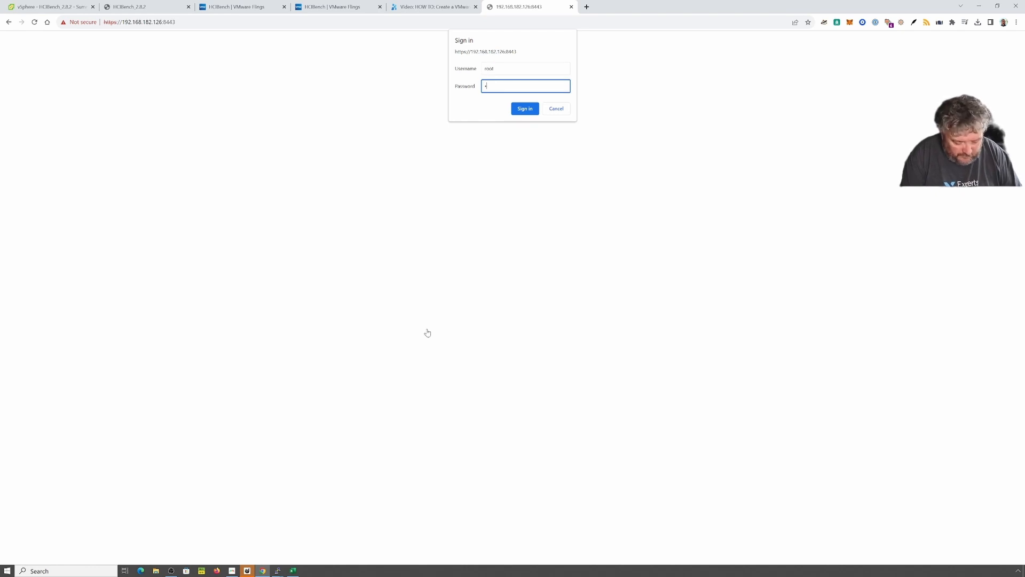
{"action": "type", "text": "••"}
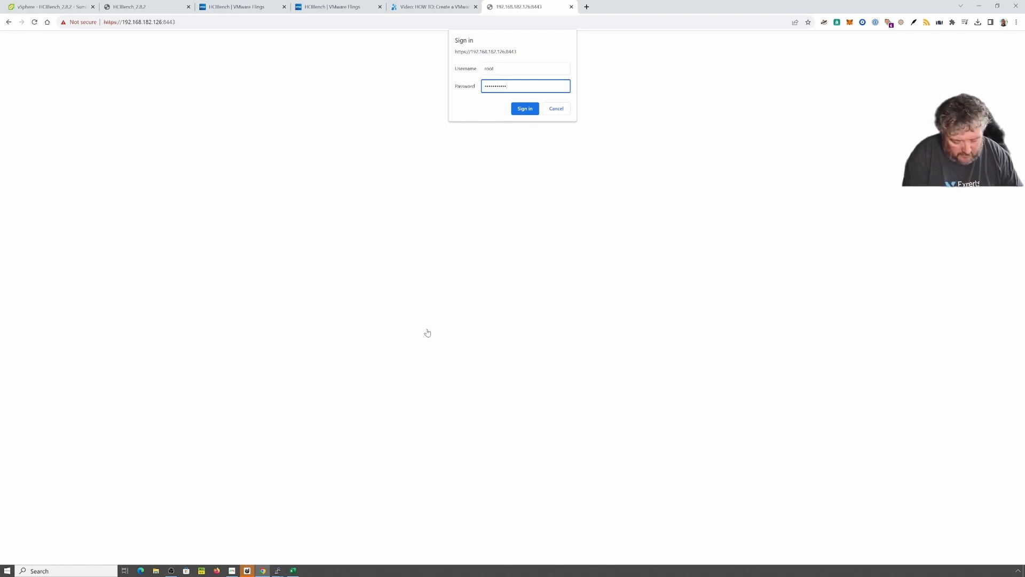
{"action": "left_click", "coordinate": [525, 109]}
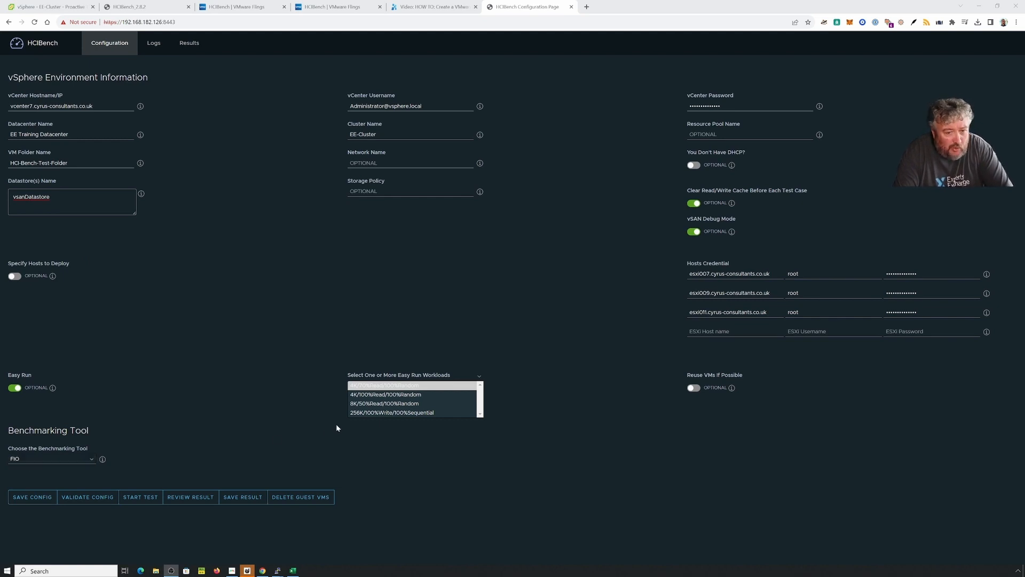
Step: Choose the 4K/70%Read/100%Random Easy Run workload, save the configuration, and start validation
{"action": "left_click", "coordinate": [481, 416]}
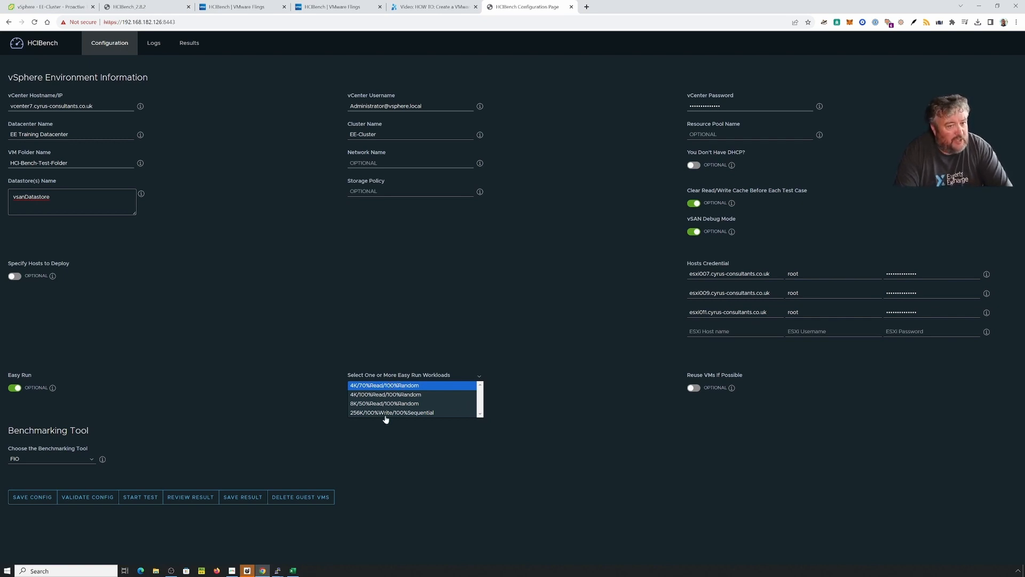
{"action": "left_click", "coordinate": [40, 502]}
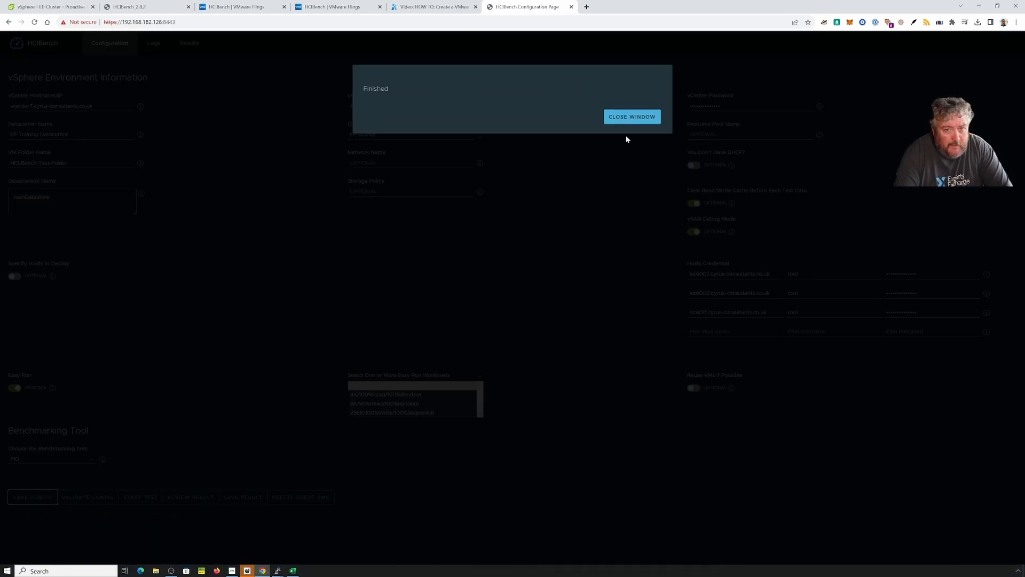
{"action": "left_click", "coordinate": [629, 121]}
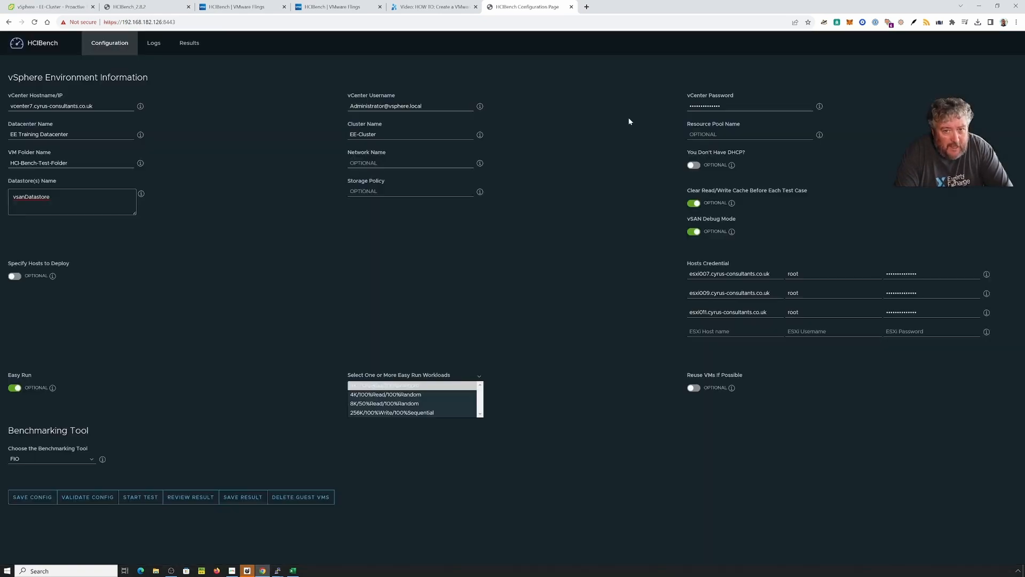
{"action": "left_click", "coordinate": [91, 501]}
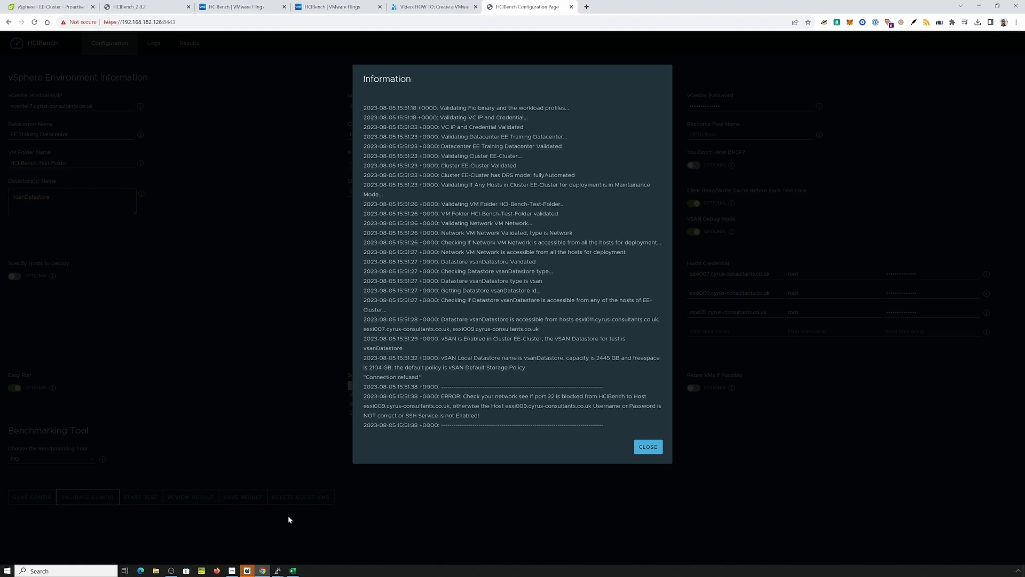
Step: Select host esxi009 in the vSphere Client and open its Configure settings, rechecking the HCIBench log
{"action": "left_click", "coordinate": [51, 6]}
{"action": "left_click", "coordinate": [91, 136]}
{"action": "left_click", "coordinate": [296, 83]}
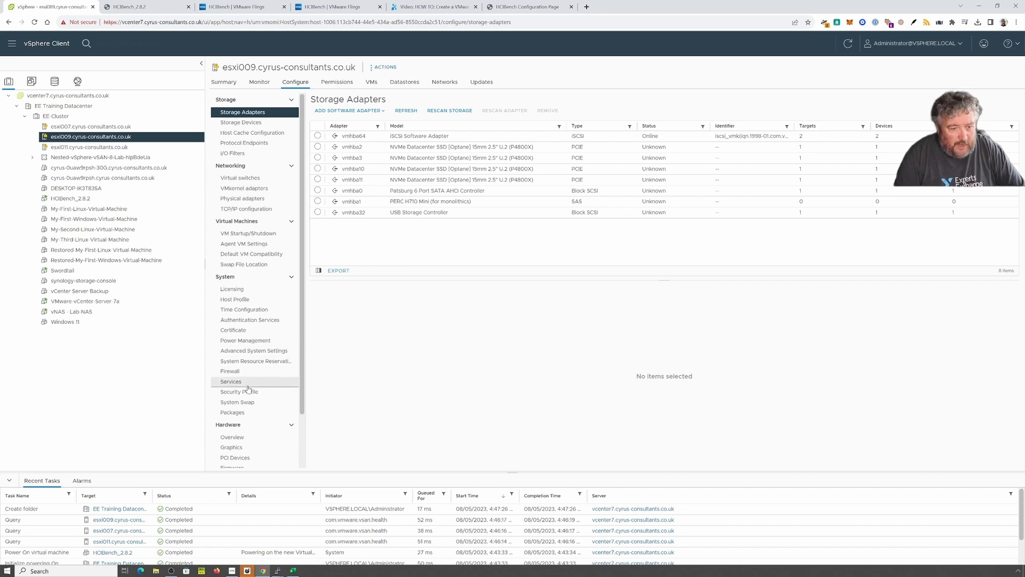
{"action": "left_click", "coordinate": [149, 7]}
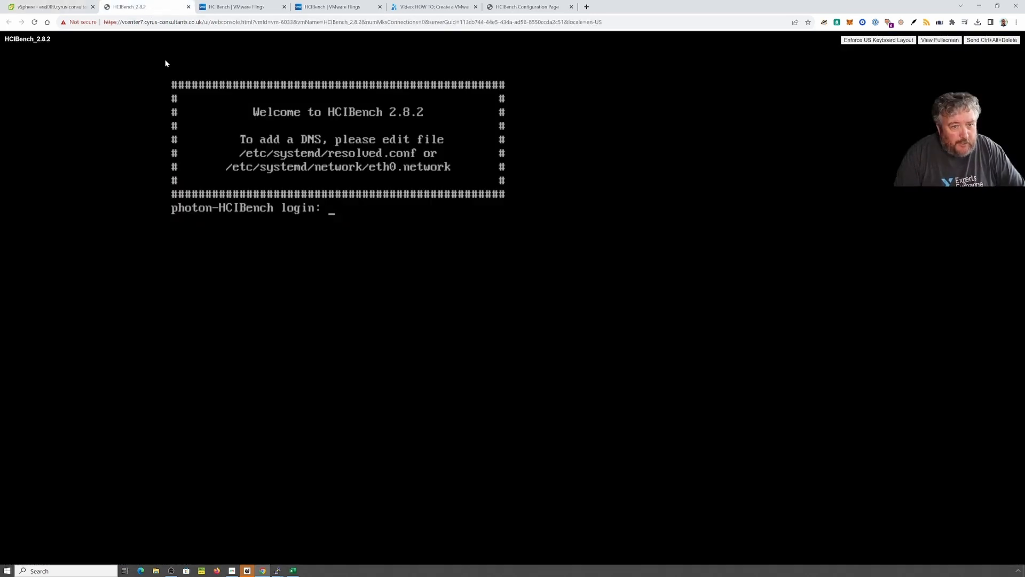
{"action": "left_click", "coordinate": [528, 7]}
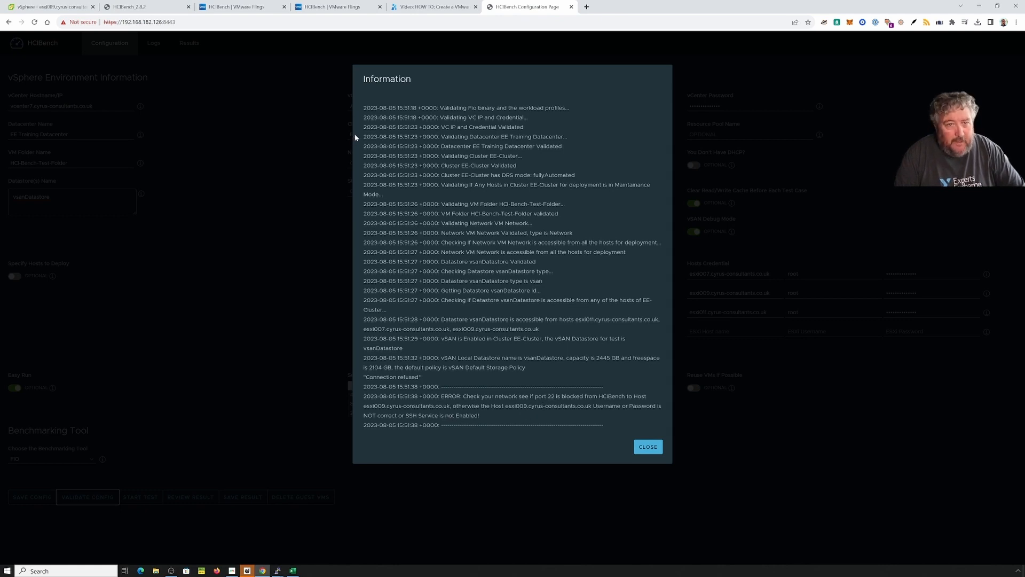
{"action": "left_click", "coordinate": [62, 10]}
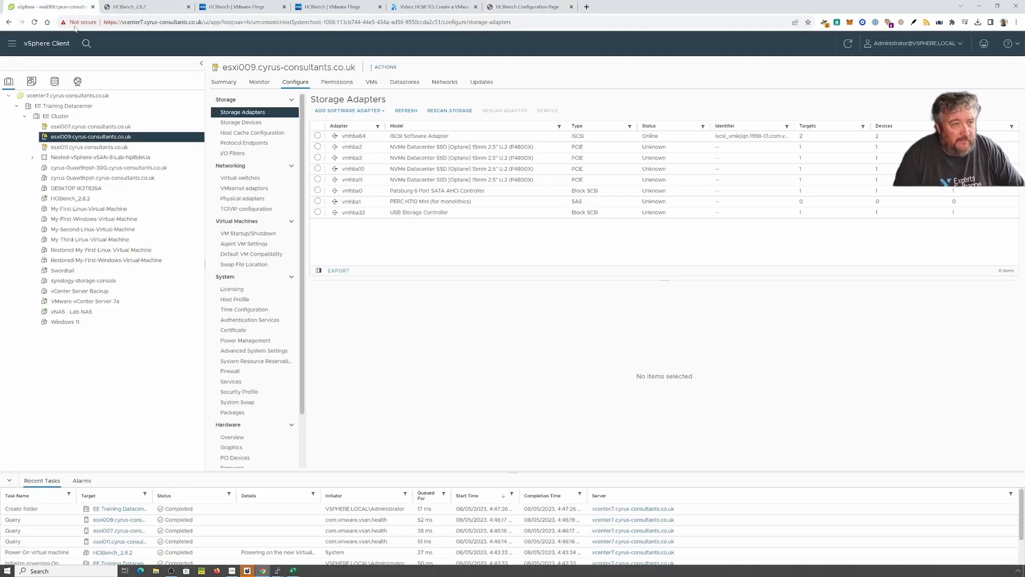
Step: Start the ESXi Shell and SSH services on esxi009, then close the old HCIBench validation log
{"action": "left_click", "coordinate": [252, 382]}
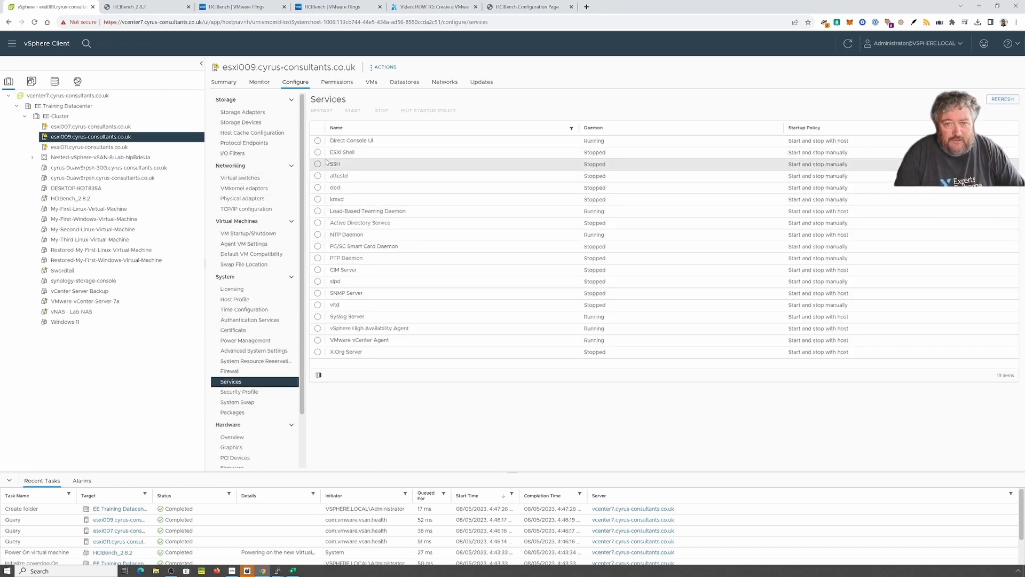
{"action": "left_click", "coordinate": [317, 152]}
{"action": "left_click", "coordinate": [352, 110]}
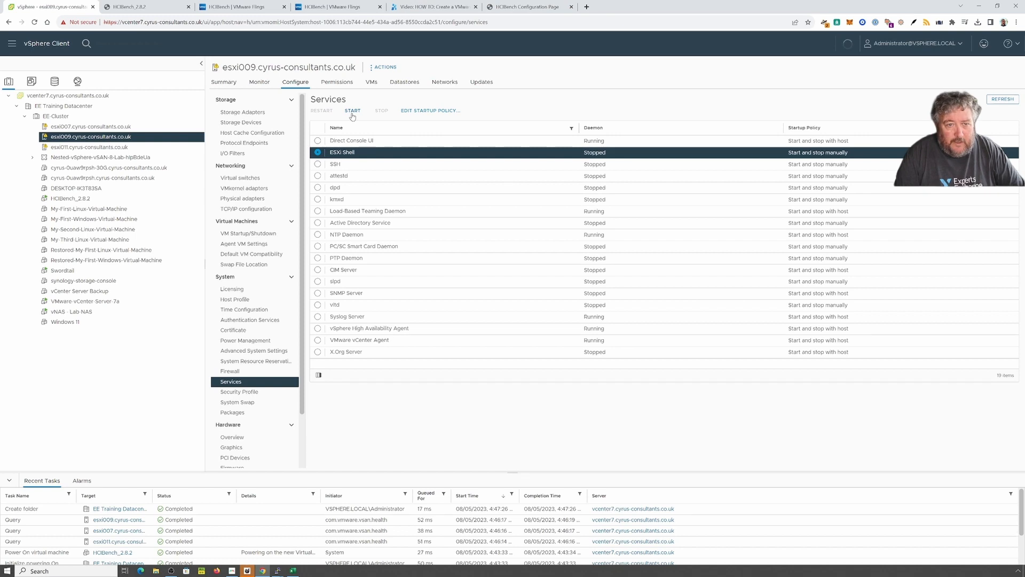
{"action": "left_click", "coordinate": [321, 164]}
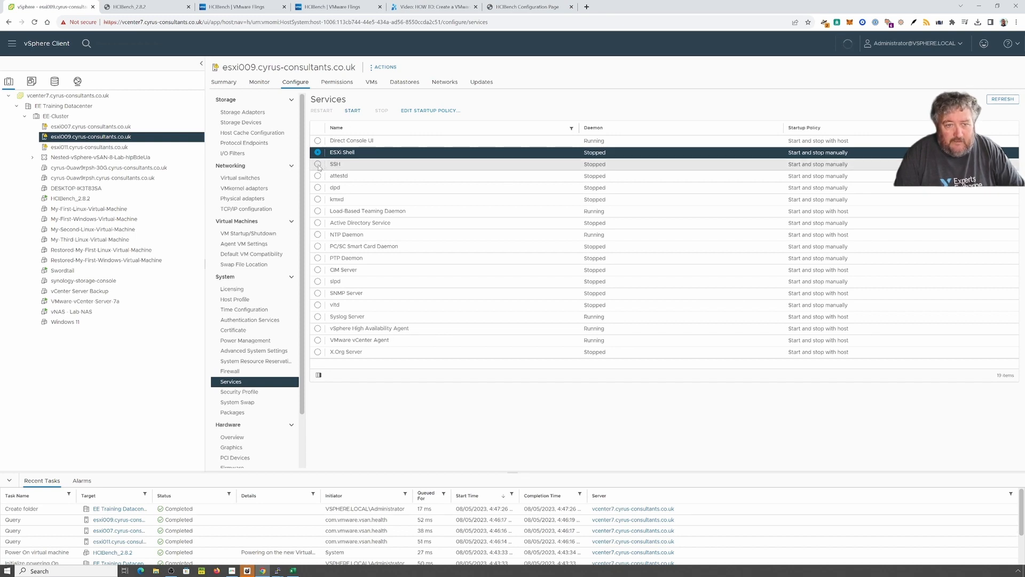
{"action": "left_click", "coordinate": [351, 111]}
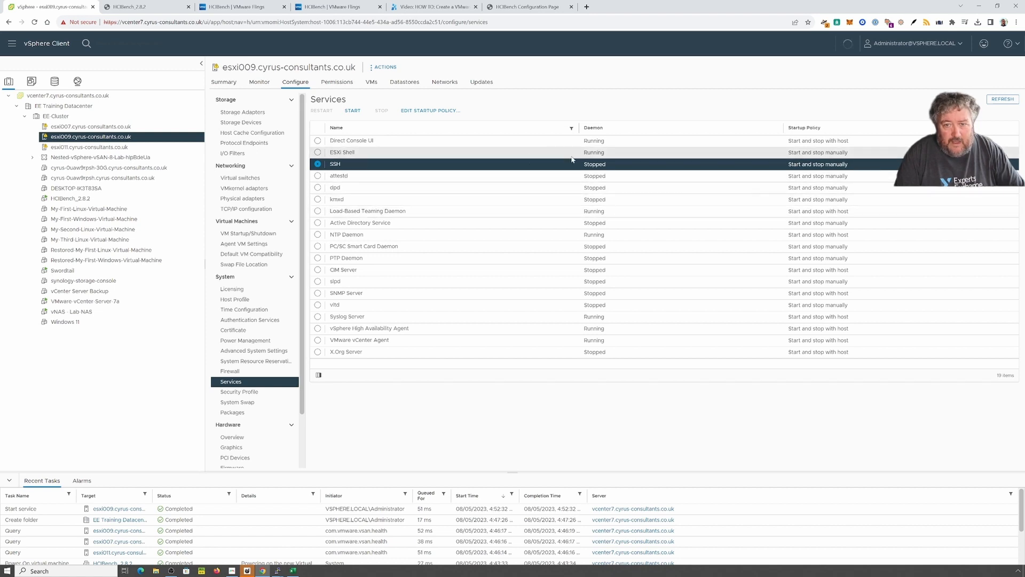
{"action": "left_click", "coordinate": [526, 7]}
{"action": "left_click", "coordinate": [648, 447]}
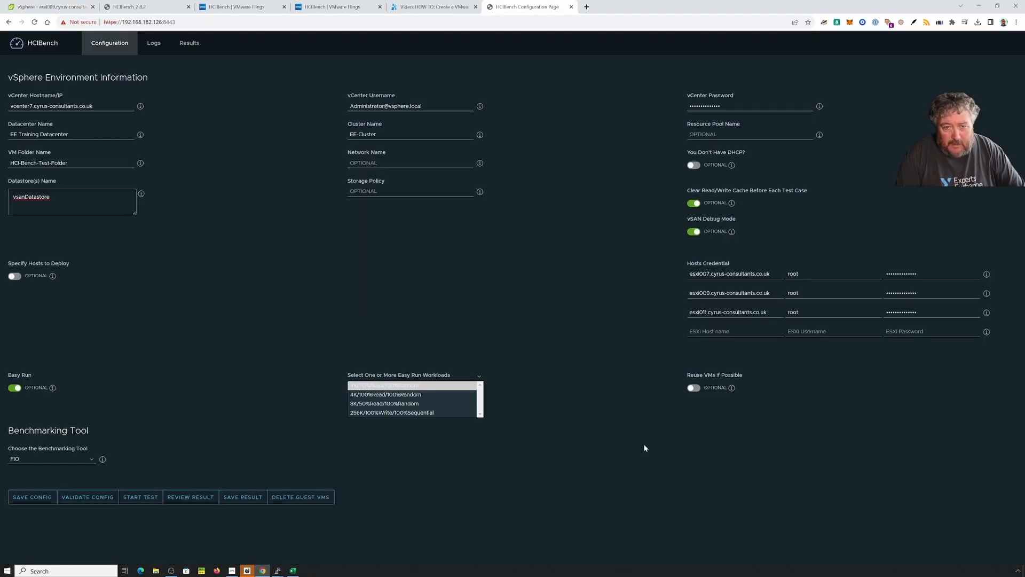
Step: Rerun HCIBench validation, read the EE-Cluster DRS warning in the log, and close it
{"action": "left_click", "coordinate": [87, 498]}
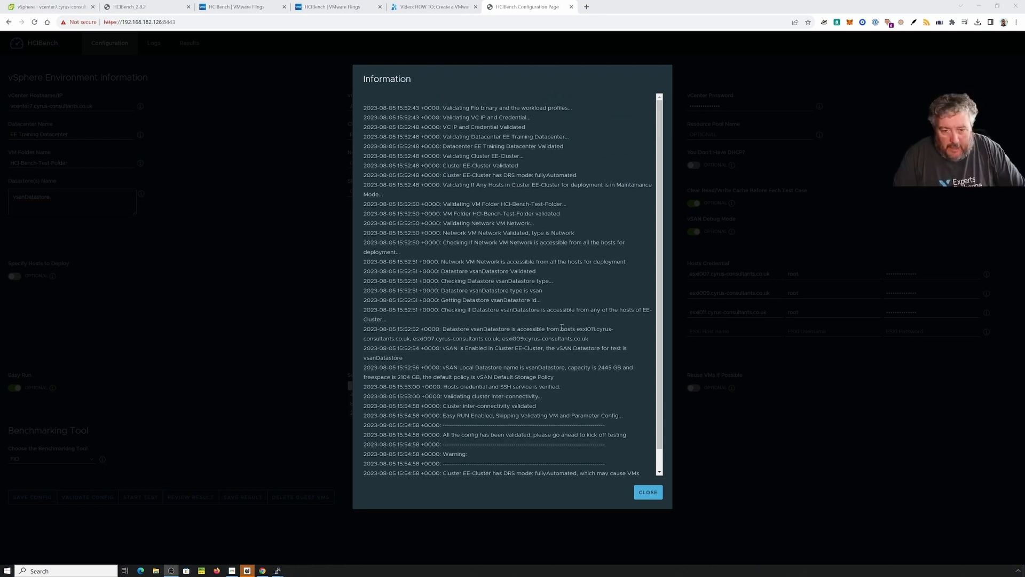
{"action": "scroll", "coordinate": [515, 258], "scroll_direction": "down", "scroll_amount": 1}
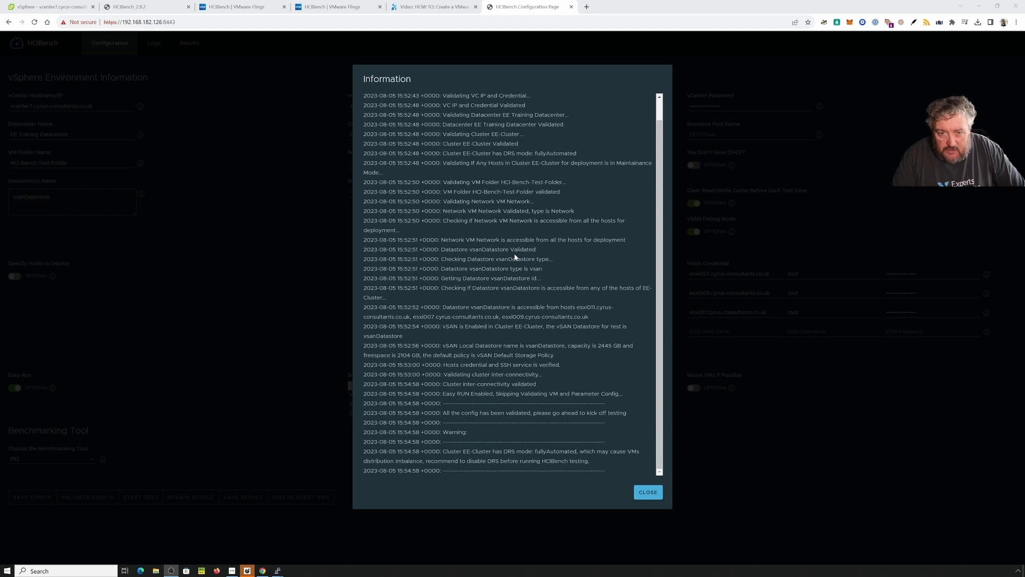
{"action": "scroll", "coordinate": [515, 257], "scroll_direction": "up", "scroll_amount": 1}
{"action": "scroll", "coordinate": [516, 258], "scroll_direction": "down", "scroll_amount": 1}
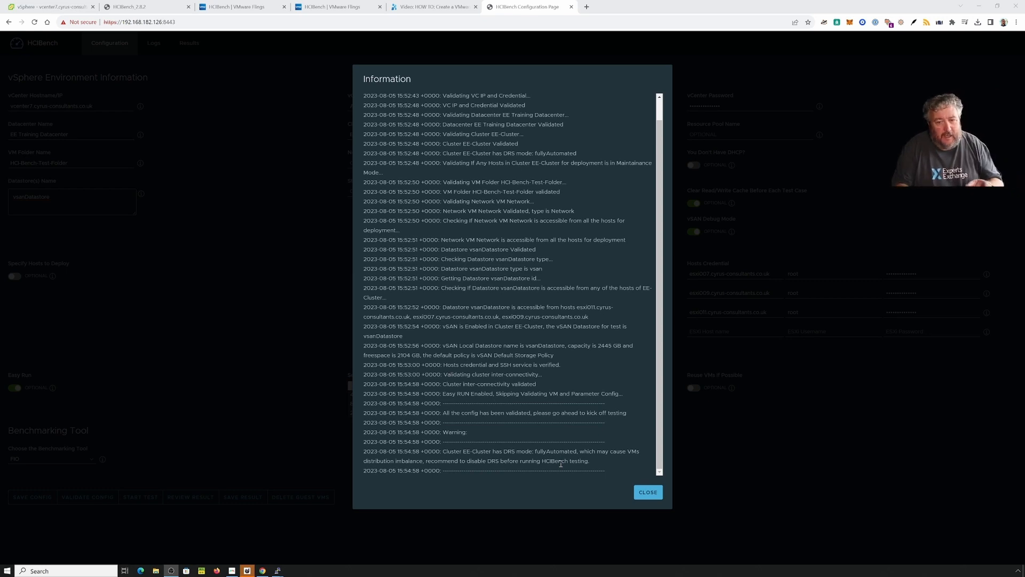
{"action": "left_click", "coordinate": [648, 493]}
Step: Try turning off vSphere DRS on EE-Cluster, then expand the Nested-vSphere-vSAN-8-Lab-hipBdeUa vApp
{"action": "left_click", "coordinate": [51, 8]}
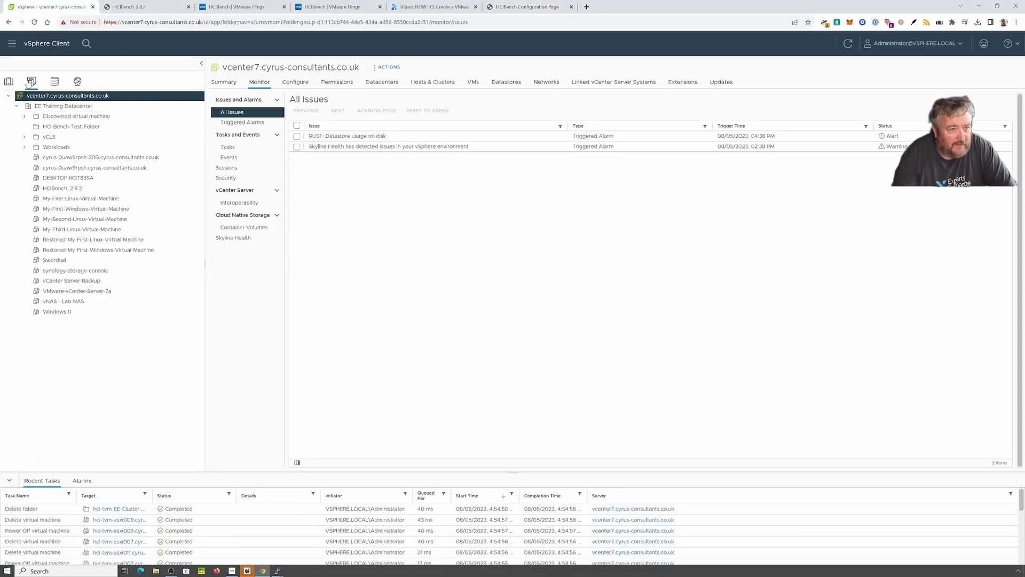
{"action": "left_click", "coordinate": [9, 84]}
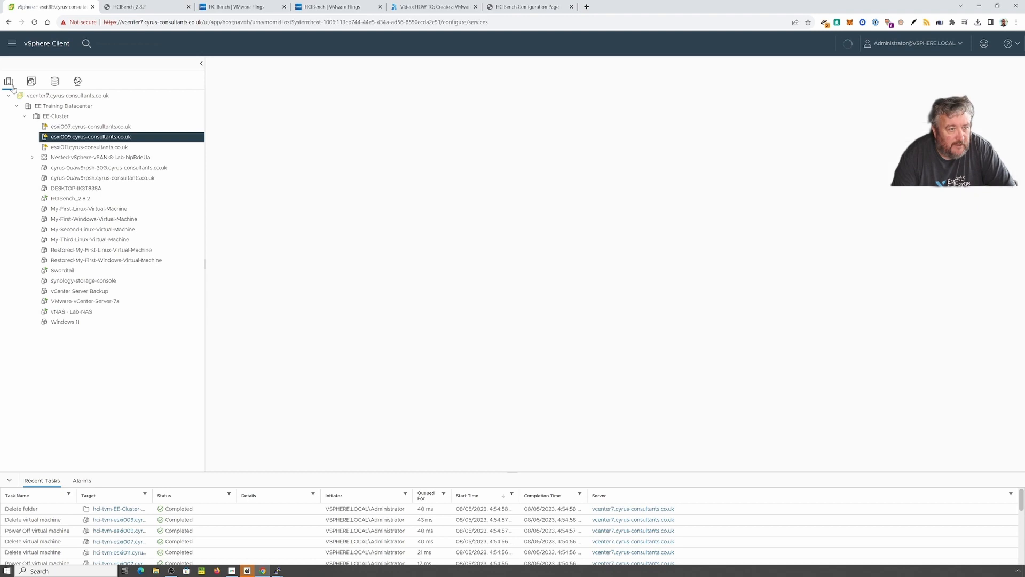
{"action": "left_click", "coordinate": [56, 116]}
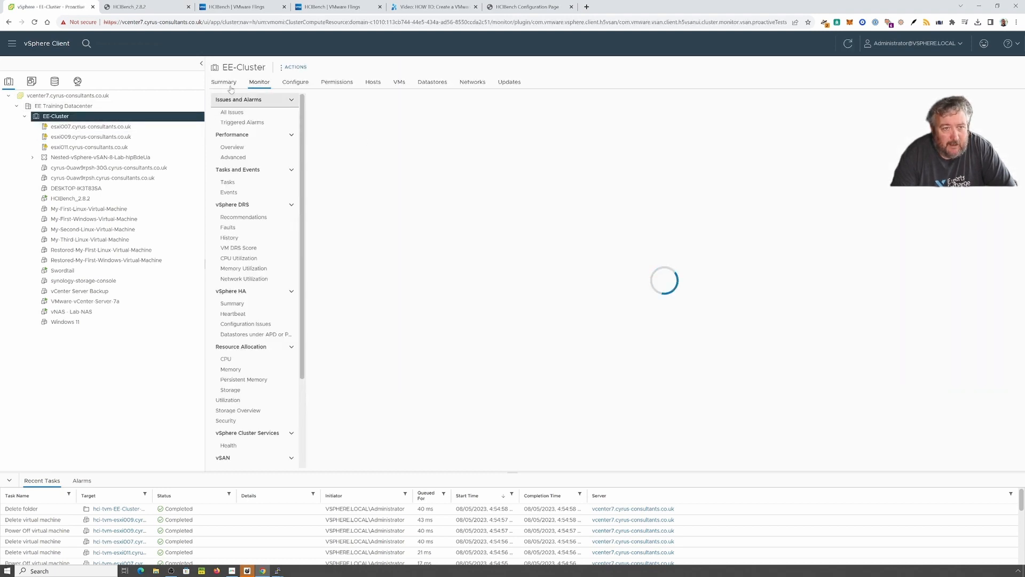
{"action": "left_click", "coordinate": [293, 68]}
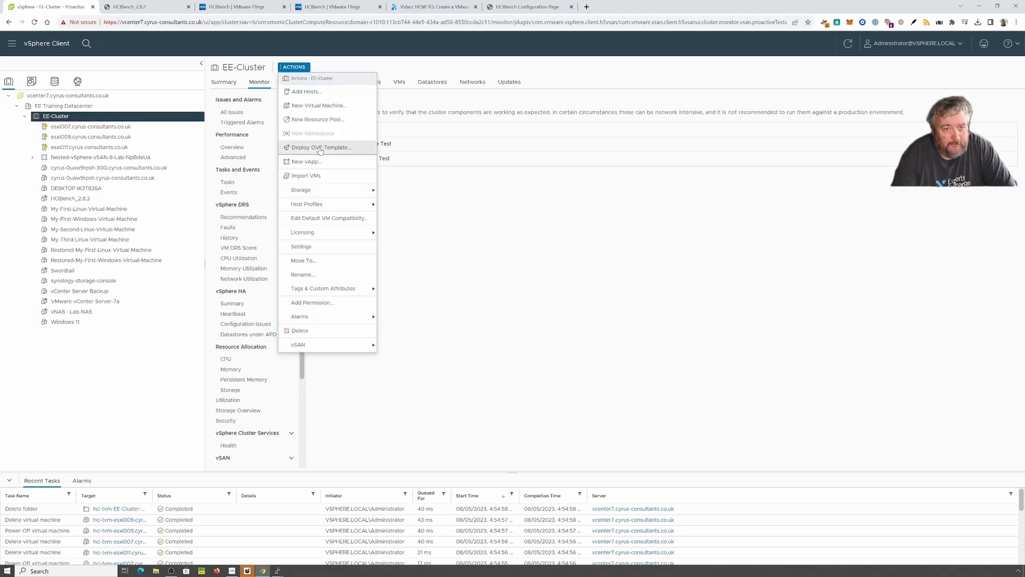
{"action": "left_click", "coordinate": [330, 248]}
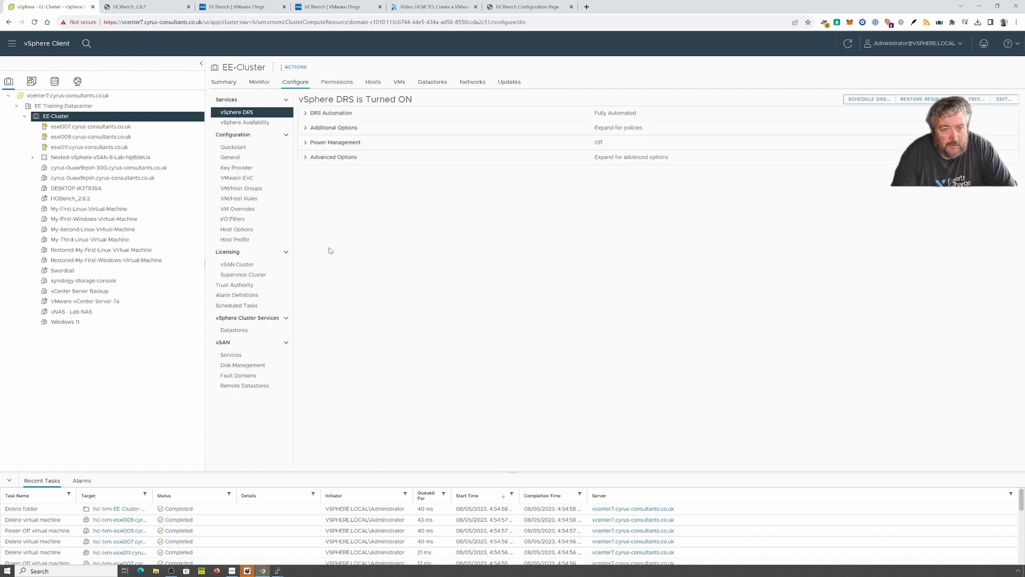
{"action": "left_click", "coordinate": [1004, 99]}
{"action": "left_click", "coordinate": [392, 193]}
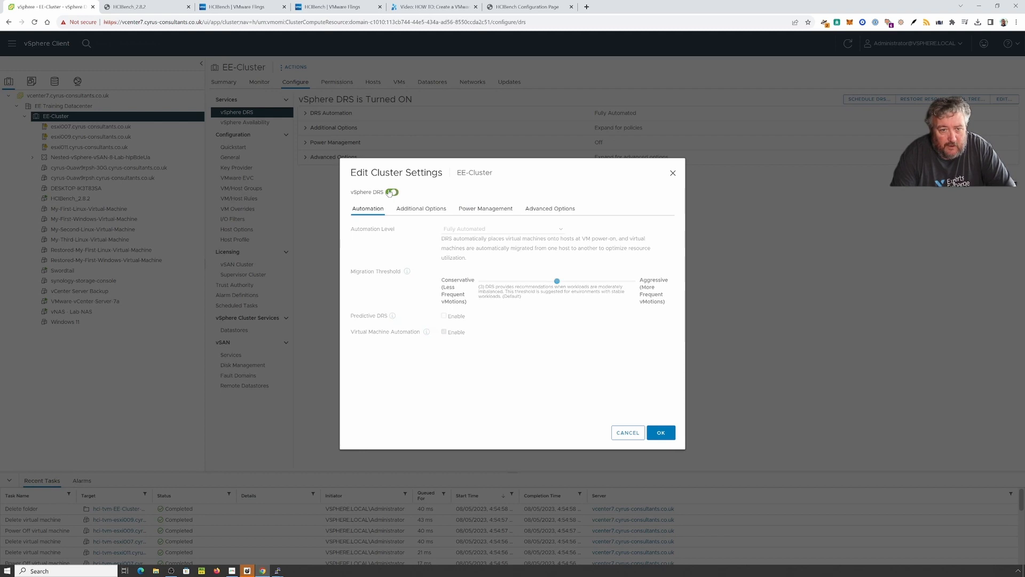
{"action": "left_click", "coordinate": [664, 436]}
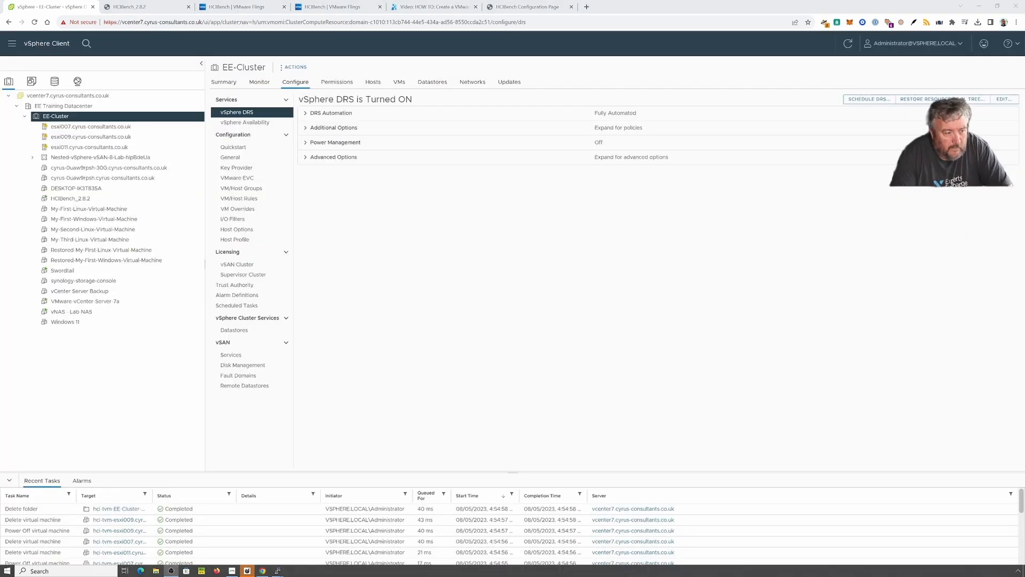
{"action": "left_click", "coordinate": [32, 158]}
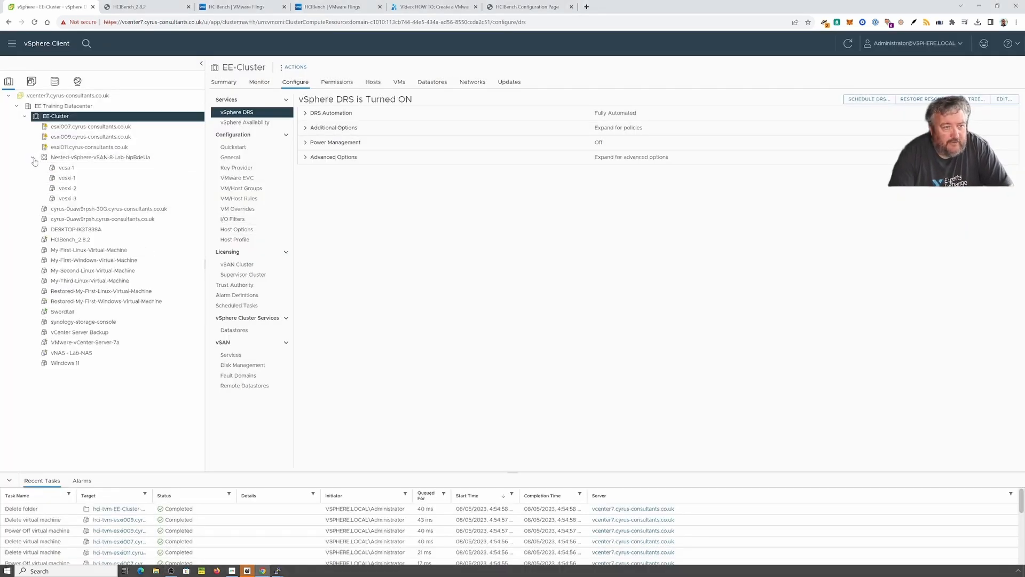
Step: Delete the Nested-vSphere-vSAN-8-Lab-hipBdeUa vApp from disk, confirming with Yes
{"action": "right_click", "coordinate": [87, 159]}
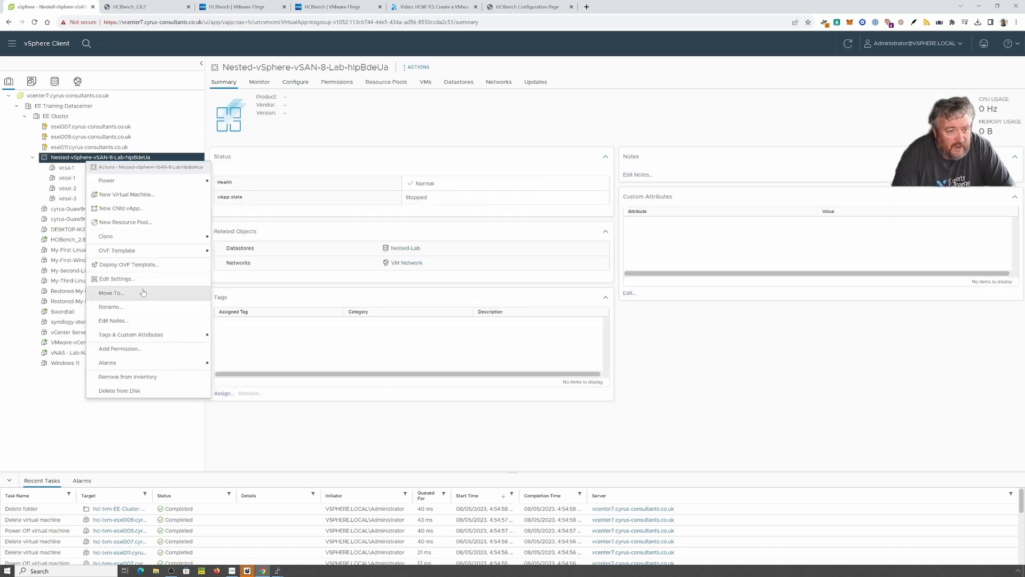
{"action": "left_click", "coordinate": [163, 391]}
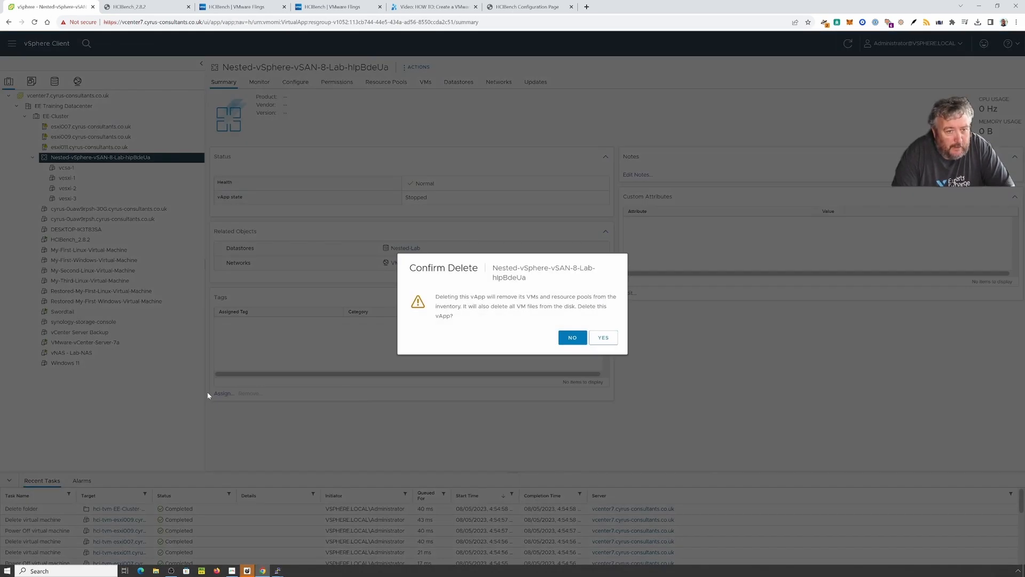
{"action": "left_click", "coordinate": [602, 337]}
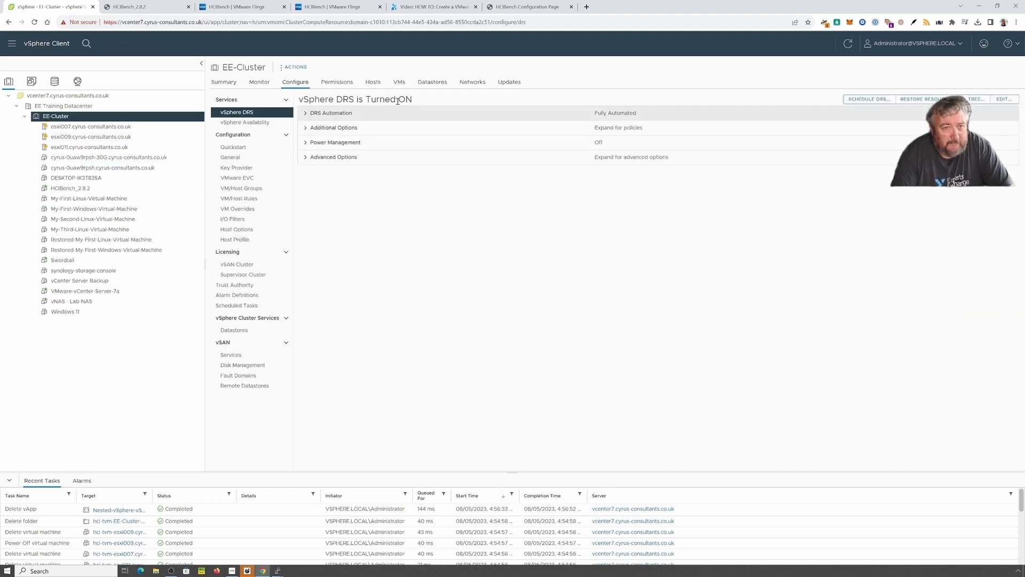
Step: Switch vSphere DRS off in EE-Cluster's settings and go back to the HCIBench tab
{"action": "left_click", "coordinate": [296, 67]}
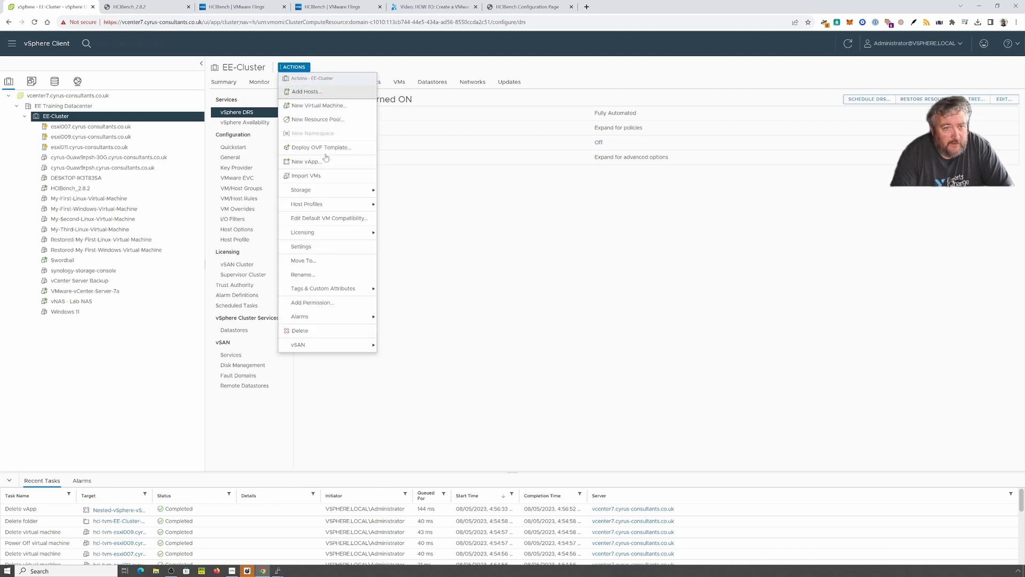
{"action": "left_click", "coordinate": [329, 250]}
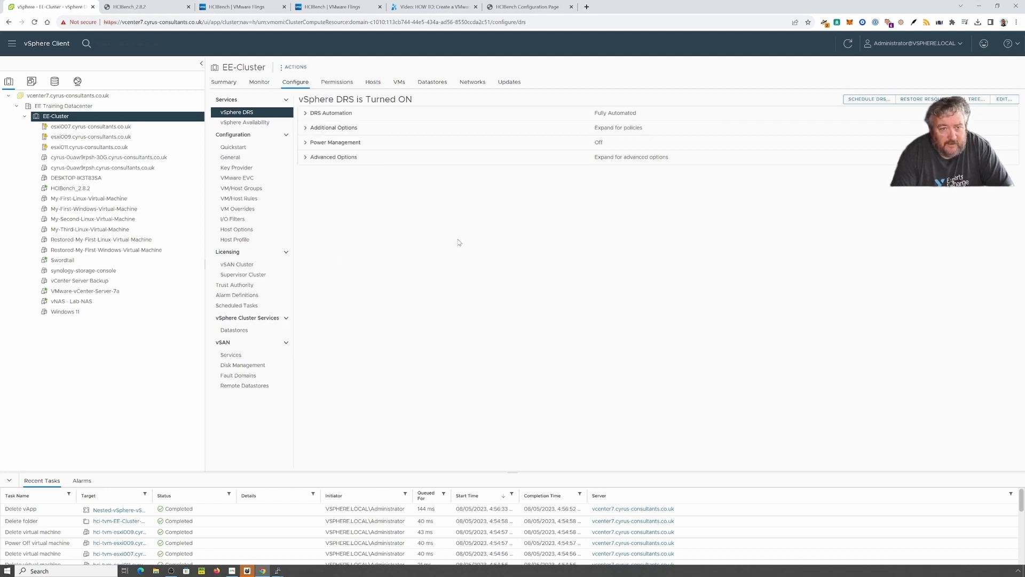
{"action": "left_click", "coordinate": [1004, 99]}
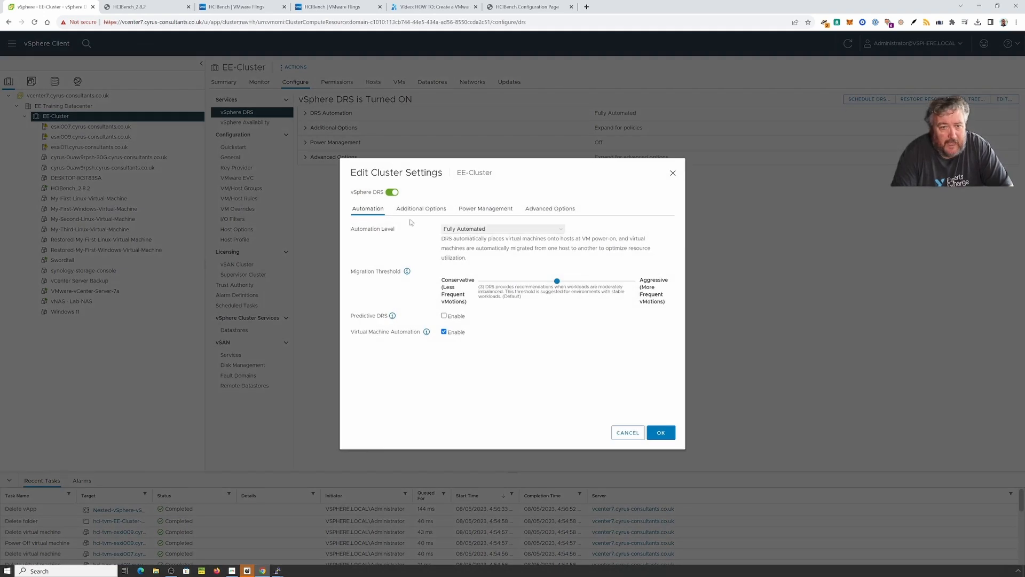
{"action": "left_click", "coordinate": [392, 192]}
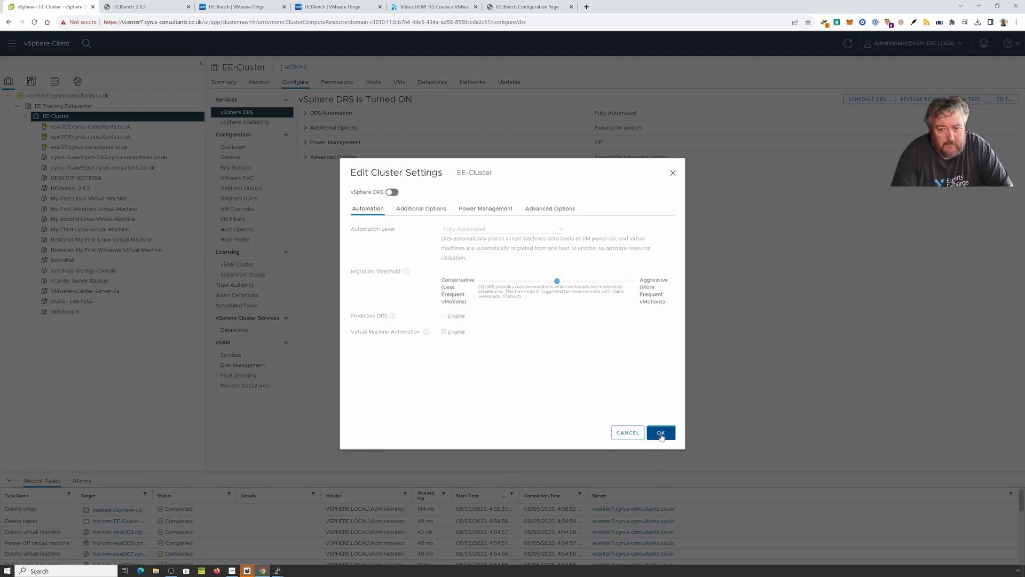
{"action": "left_click", "coordinate": [662, 435]}
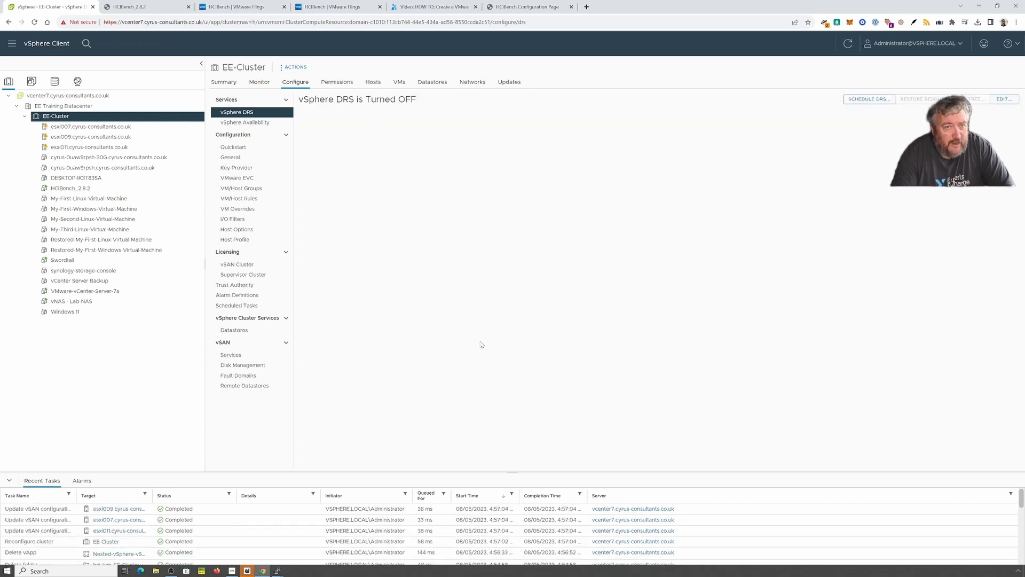
{"action": "left_click", "coordinate": [527, 9]}
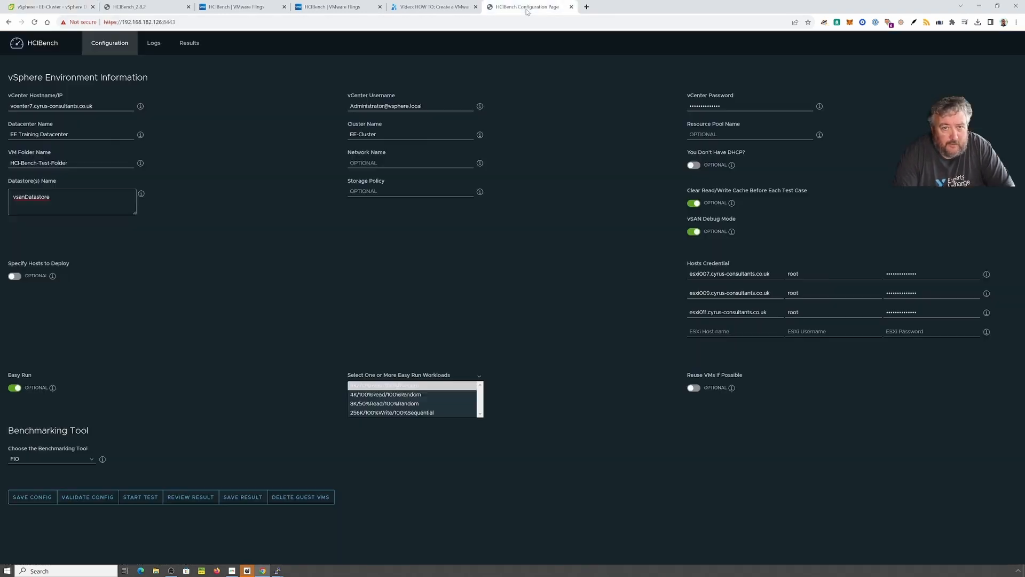
Step: Rerun the HCIBench configuration validation and close the log once all checks pass
{"action": "left_click", "coordinate": [91, 498]}
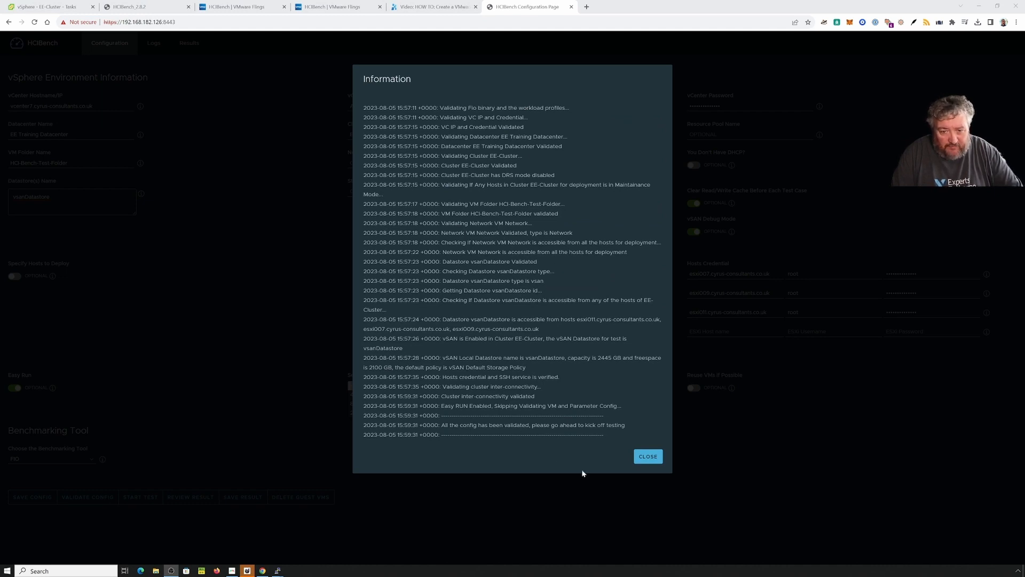
{"action": "left_click", "coordinate": [647, 458]}
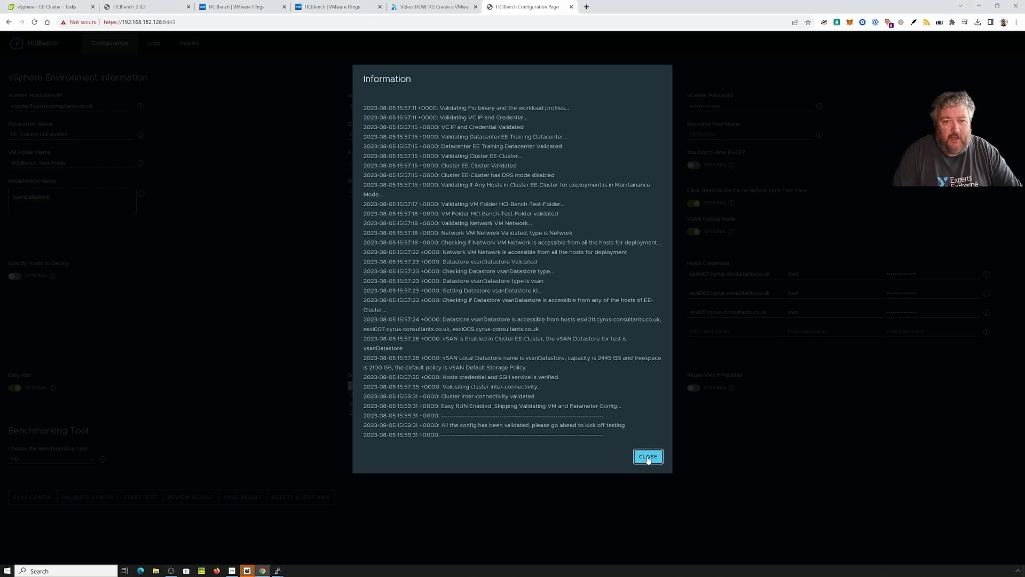
{"action": "left_click", "coordinate": [647, 458]}
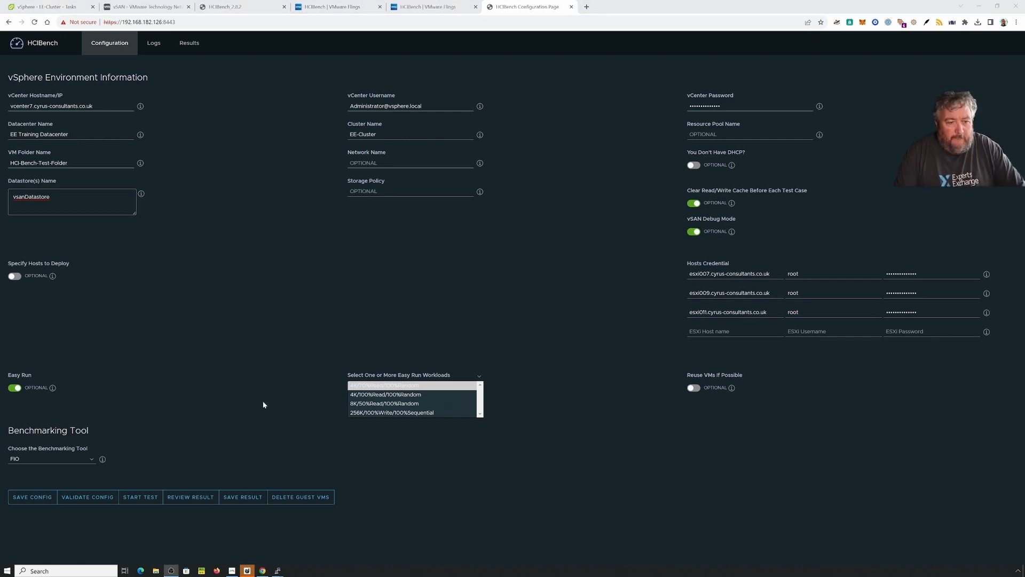
Step: Run the Easy Run 4K/70%Read/100%Random benchmark to completion and dismiss the finished notice
{"action": "left_click", "coordinate": [481, 415]}
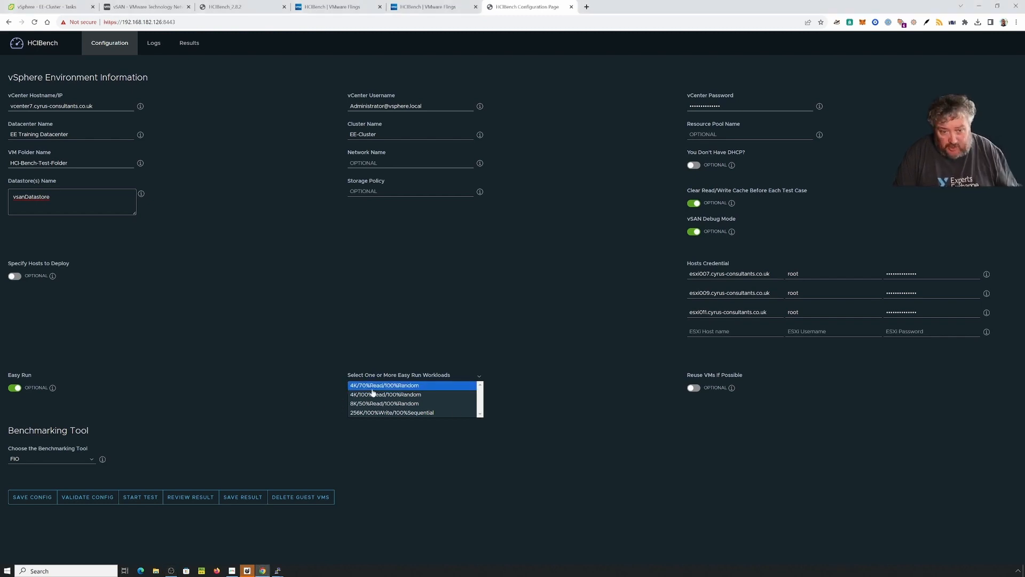
{"action": "left_click", "coordinate": [140, 498]}
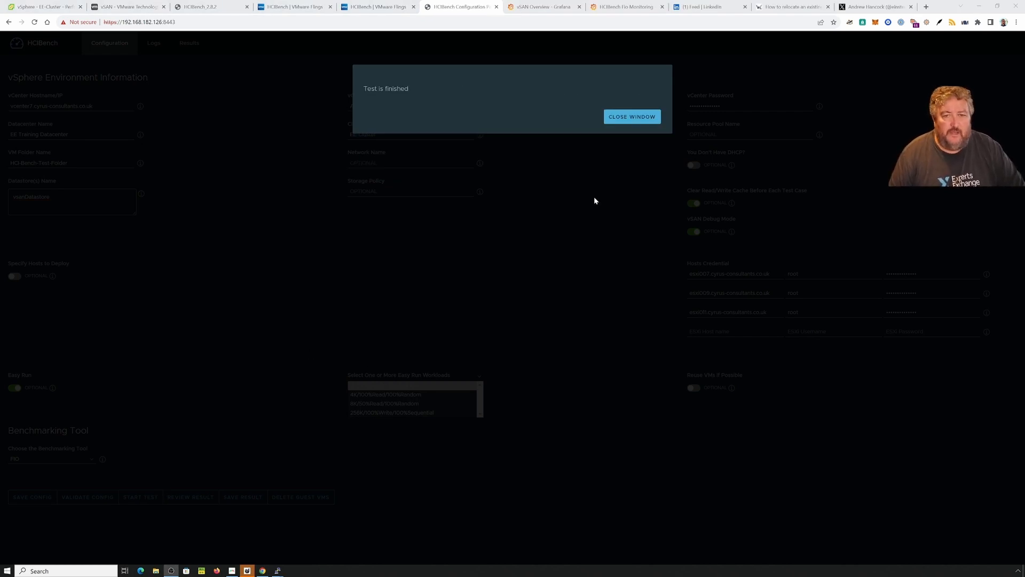
{"action": "left_click", "coordinate": [635, 119]}
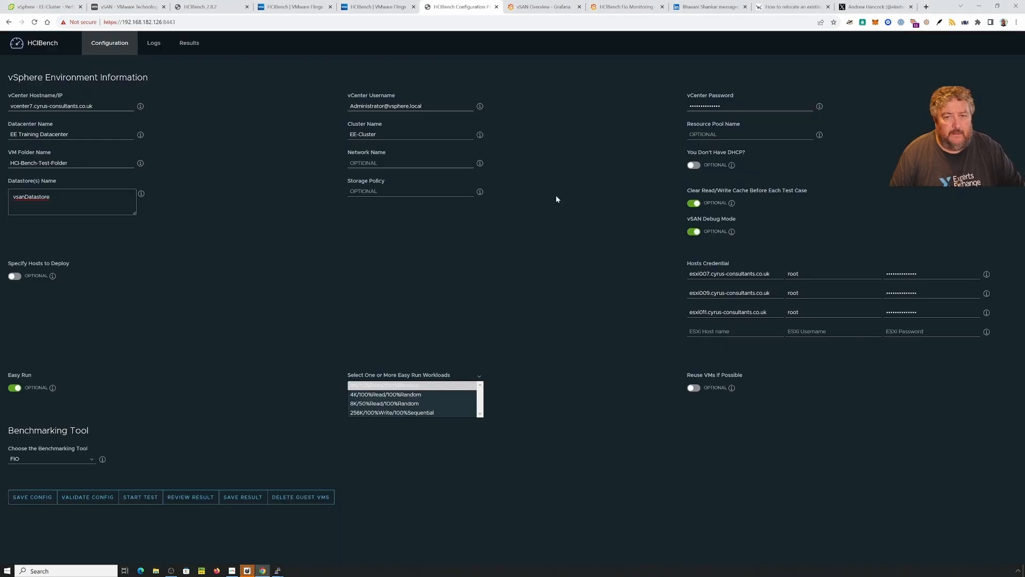
Step: Switch the Easy Run workload to 4K/100%Read/100%Random, save the config and launch a new test
{"action": "left_click", "coordinate": [372, 397]}
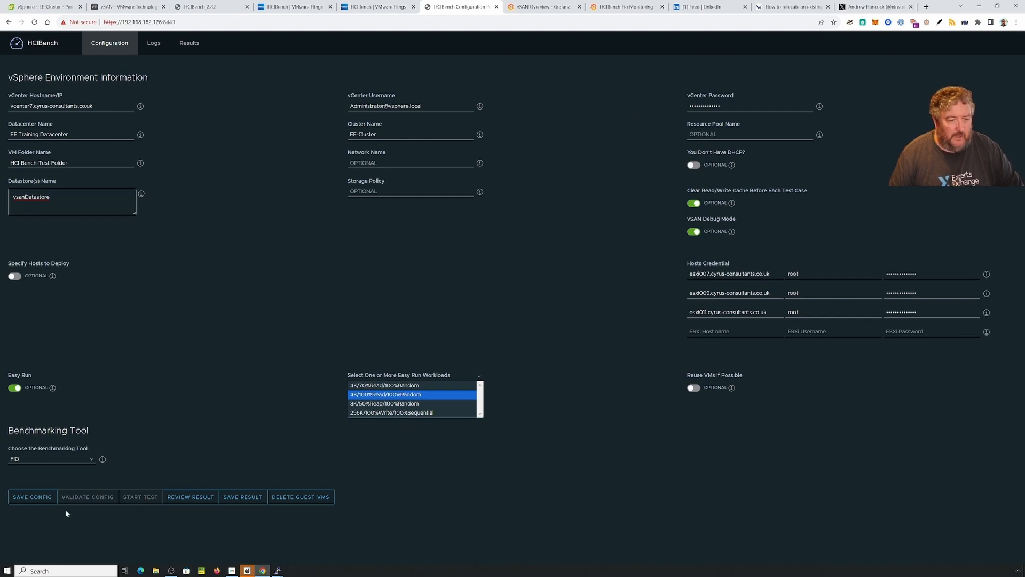
{"action": "left_click", "coordinate": [37, 499]}
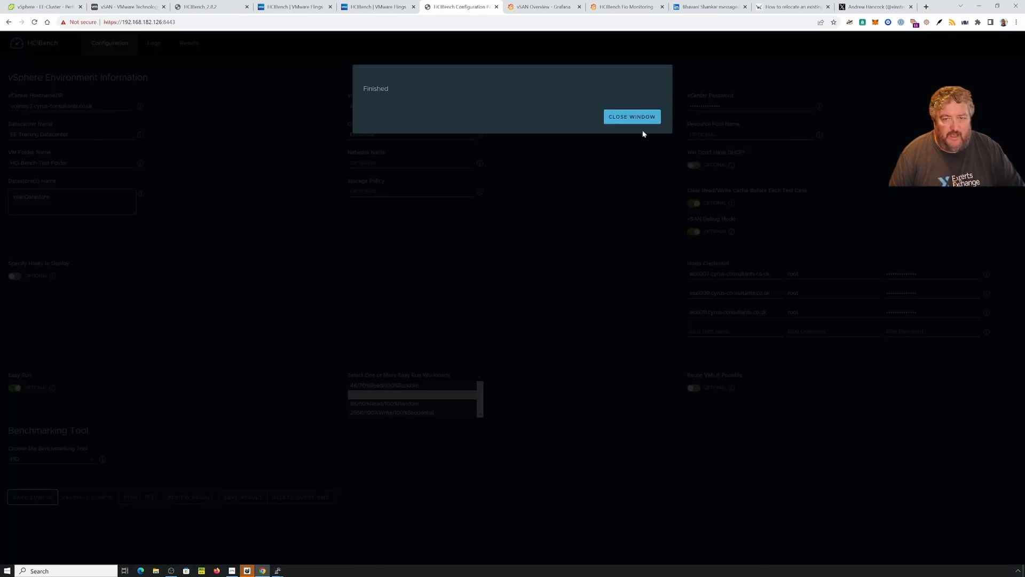
{"action": "left_click", "coordinate": [634, 119]}
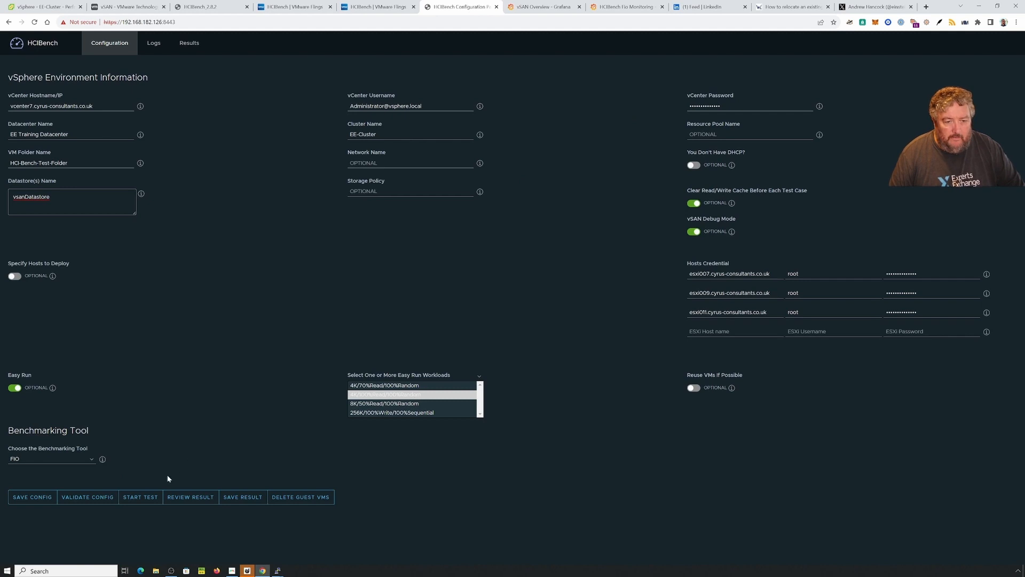
{"action": "left_click", "coordinate": [142, 500]}
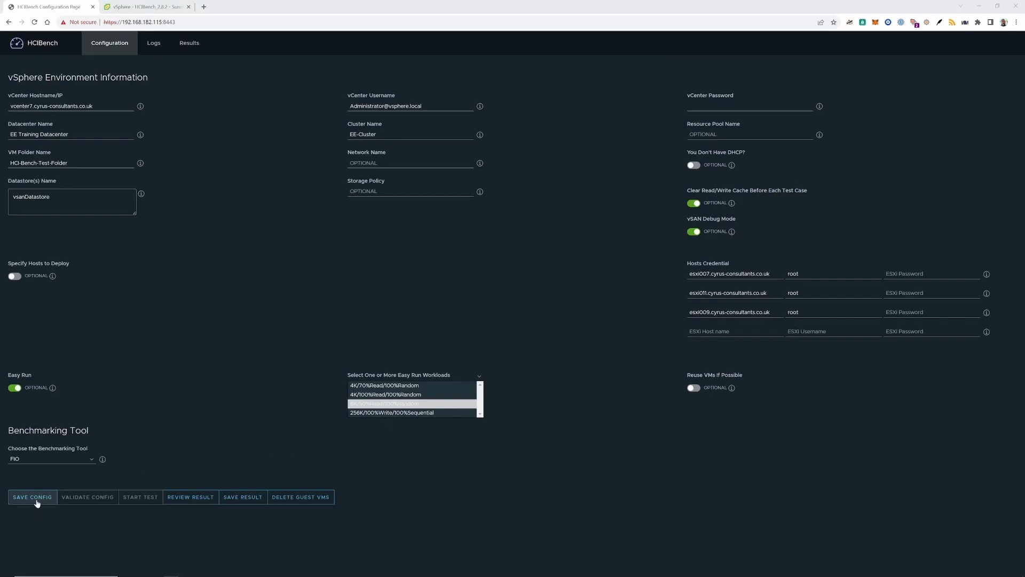
Step: Save the second appliance's configuration and start VALIDATE CONFIG on it
{"action": "left_click", "coordinate": [32, 497]}
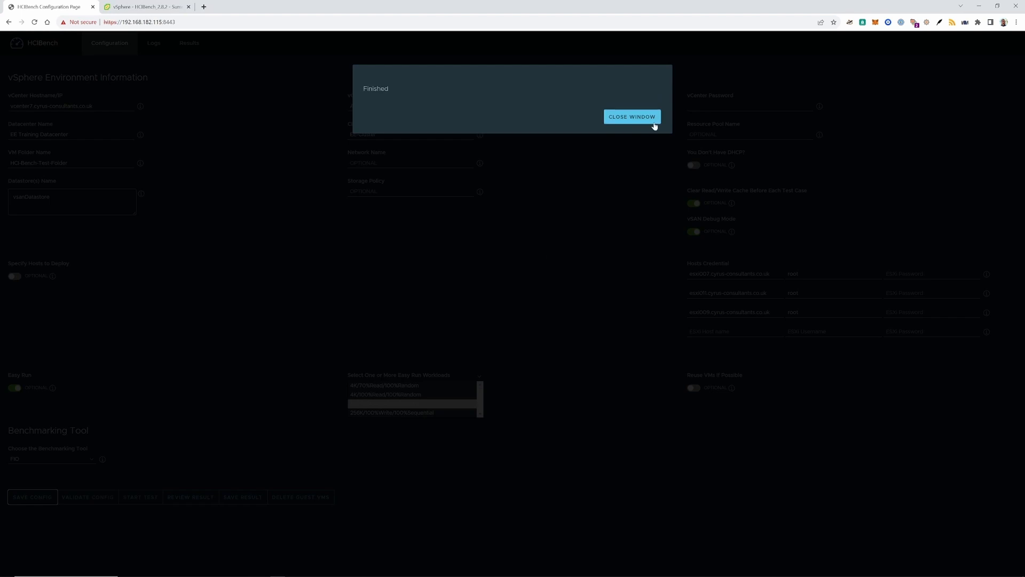
{"action": "left_click", "coordinate": [633, 117]}
{"action": "left_click", "coordinate": [98, 498]}
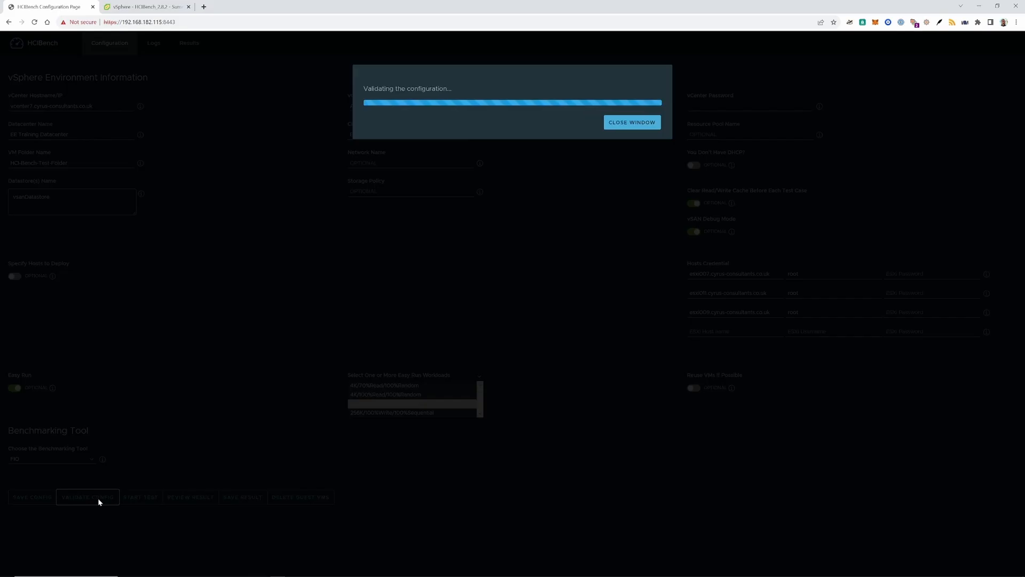
{"action": "mouse_move", "coordinate": [201, 576]}
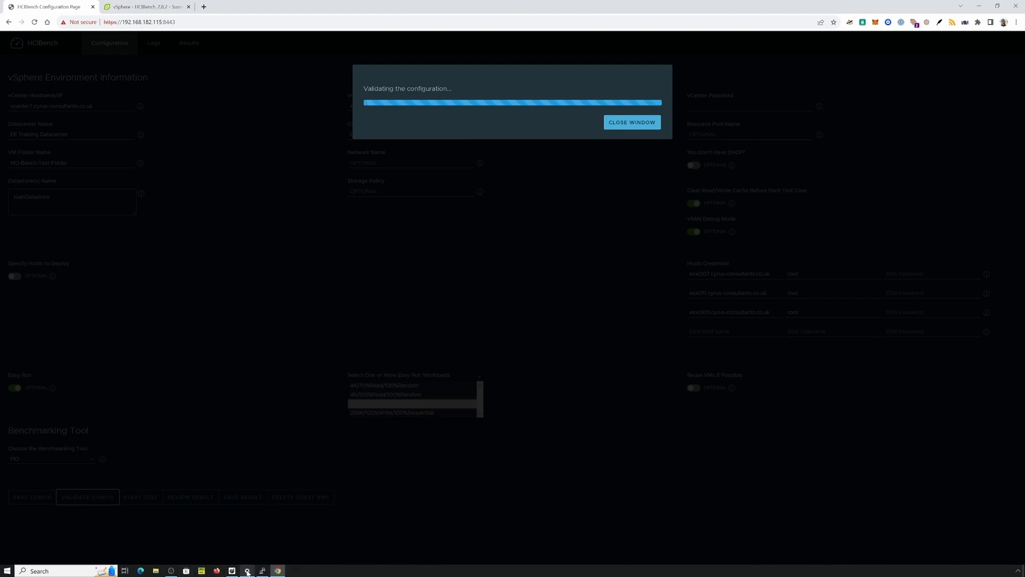
{"action": "left_click", "coordinate": [159, 5]}
Step: Start the ESXi Shell and SSH services on host esxi007
{"action": "left_click", "coordinate": [116, 128]}
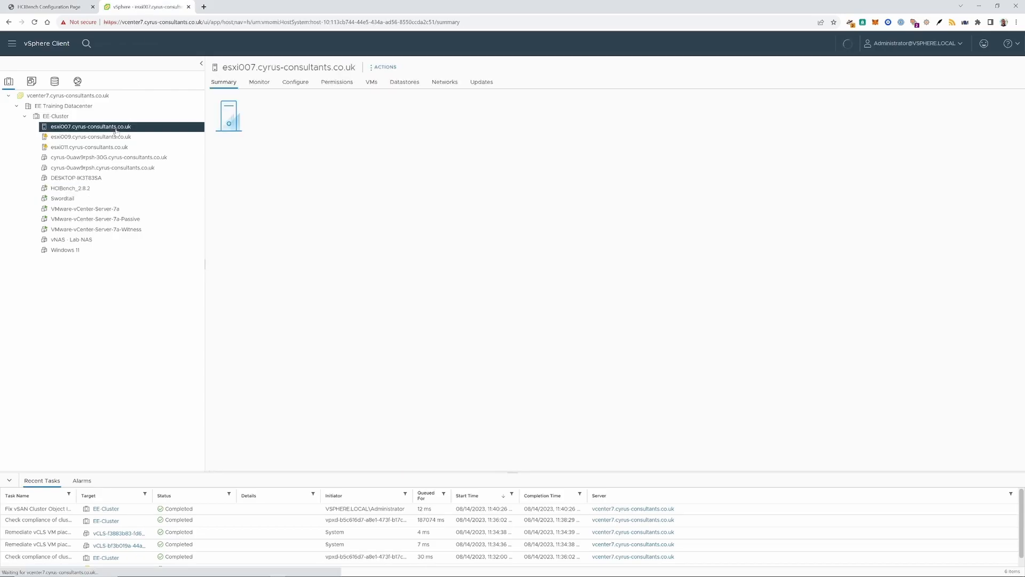
{"action": "left_click", "coordinate": [294, 85]}
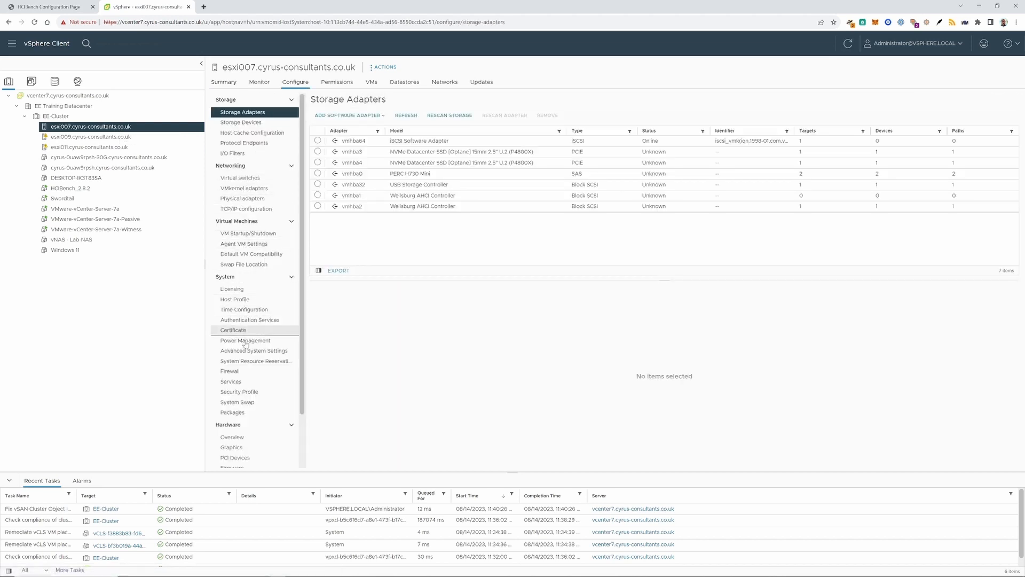
{"action": "left_click", "coordinate": [248, 382]}
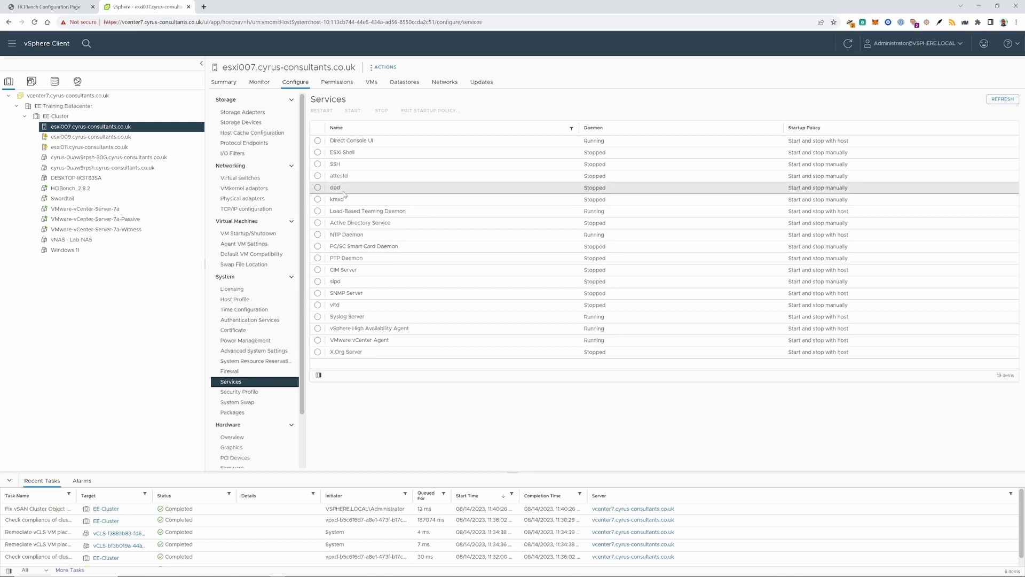
{"action": "left_click", "coordinate": [318, 153]}
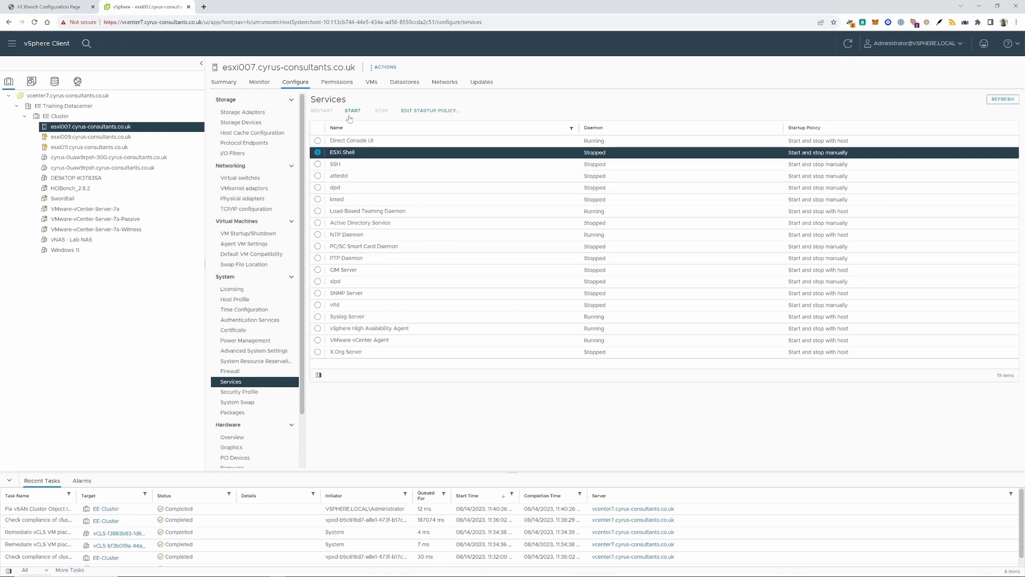
{"action": "left_click", "coordinate": [351, 114]}
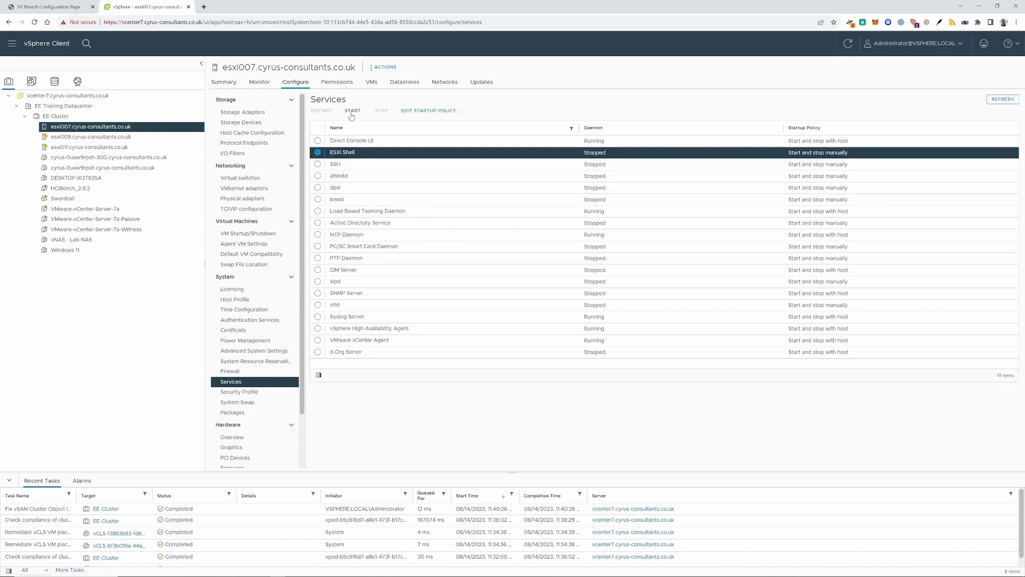
{"action": "left_click", "coordinate": [323, 164]}
{"action": "left_click", "coordinate": [352, 110]}
Step: Start the SSH and ESXi Shell services on host esxi009
{"action": "left_click", "coordinate": [115, 136]}
{"action": "left_click", "coordinate": [318, 164]}
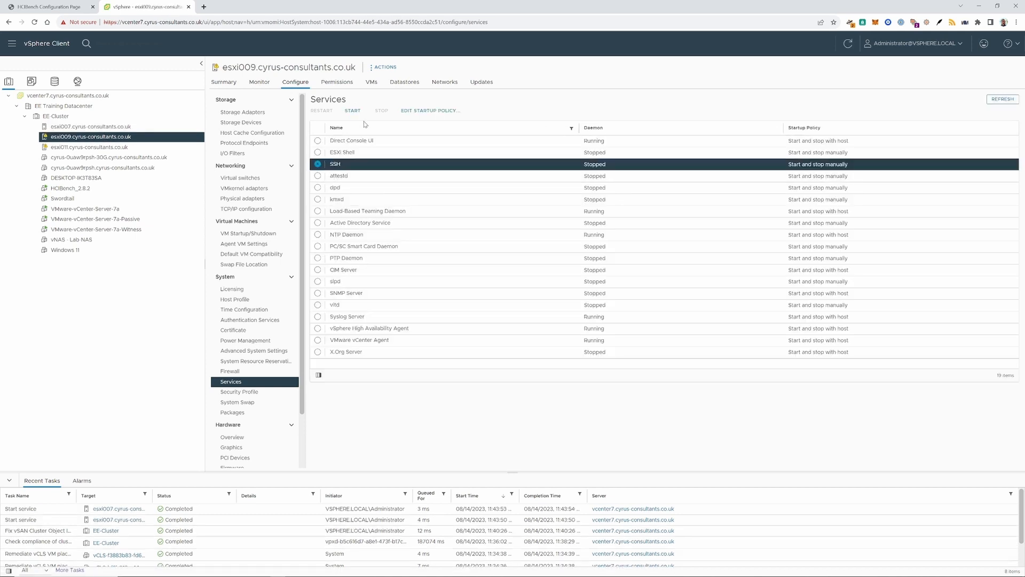
{"action": "left_click", "coordinate": [353, 111]}
{"action": "left_click", "coordinate": [317, 153]}
{"action": "left_click", "coordinate": [352, 112]}
Step: Start the ESXi Shell and SSH services on host esxi011
{"action": "left_click", "coordinate": [118, 147]}
{"action": "left_click", "coordinate": [318, 154]}
{"action": "left_click", "coordinate": [352, 111]}
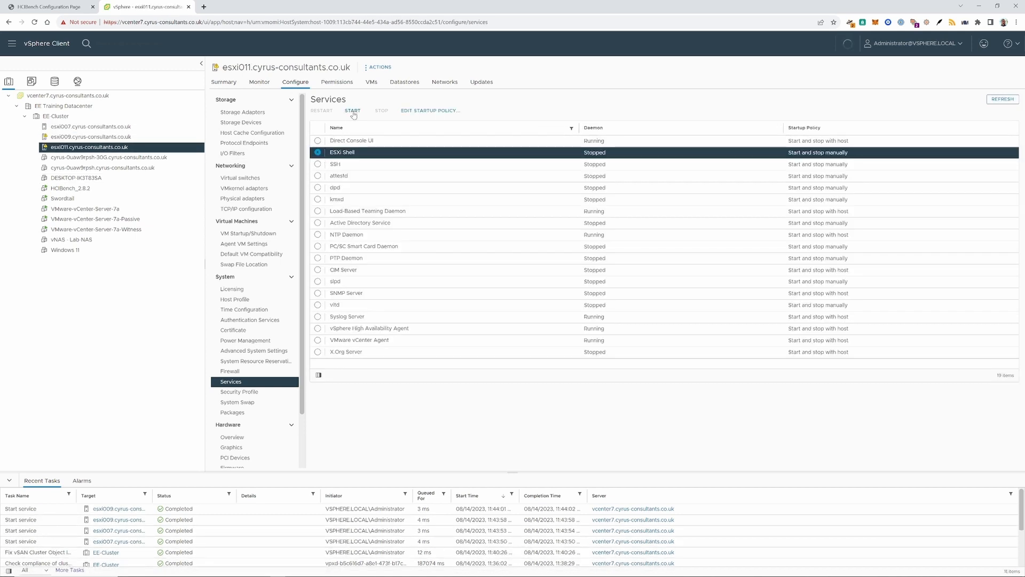
{"action": "left_click", "coordinate": [320, 164]}
{"action": "left_click", "coordinate": [353, 111]}
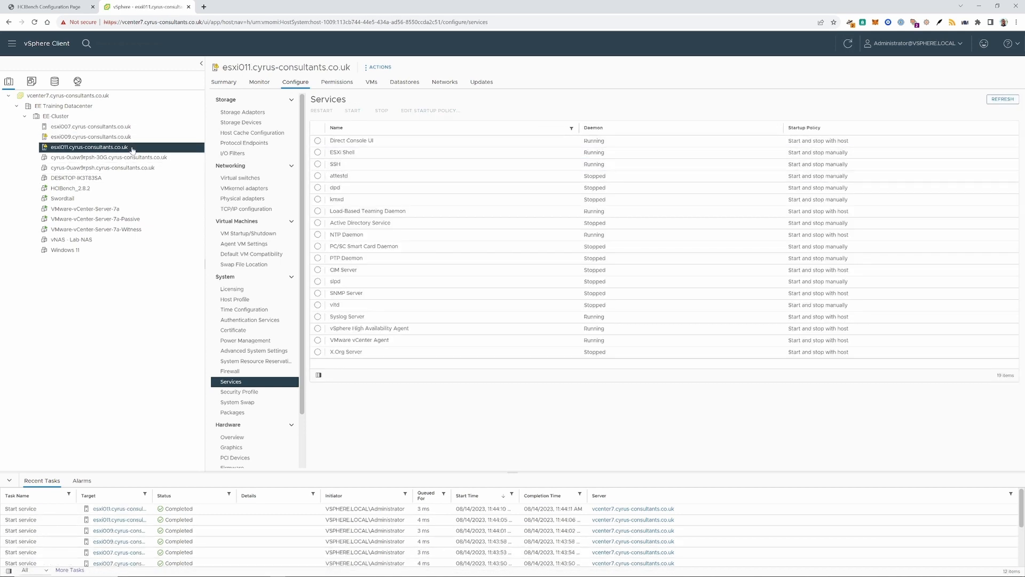
{"action": "left_click", "coordinate": [56, 116]}
{"action": "left_click", "coordinate": [49, 6]}
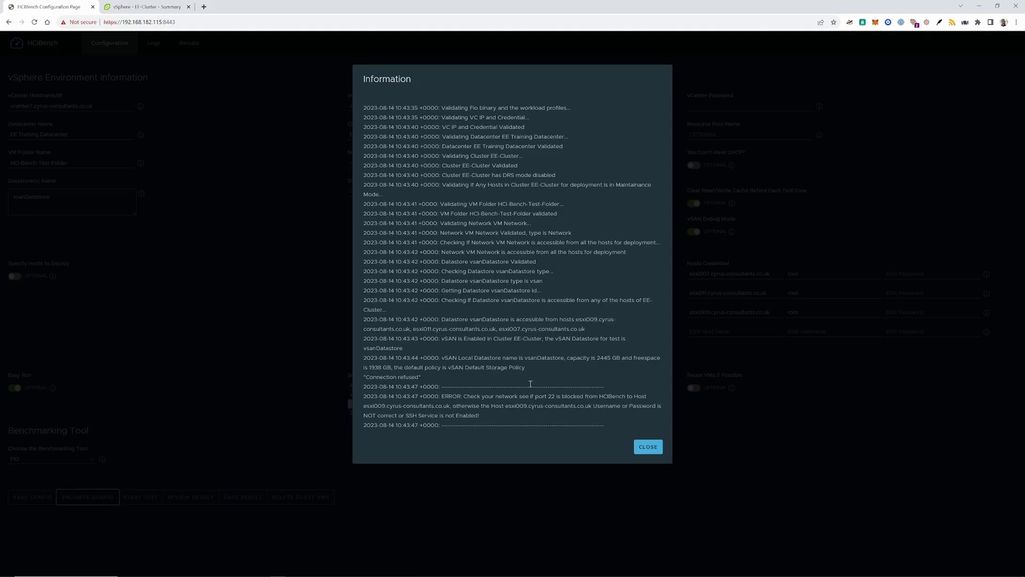
Step: Close the failed validation log, then save and revalidate the configuration
{"action": "left_click", "coordinate": [649, 447]}
{"action": "left_click", "coordinate": [44, 495]}
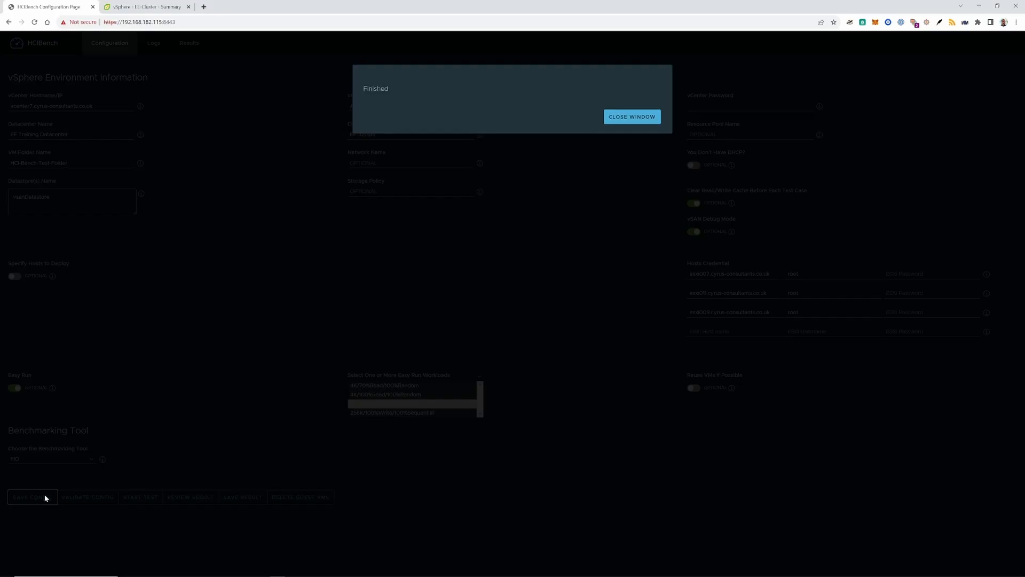
{"action": "left_click", "coordinate": [94, 498]}
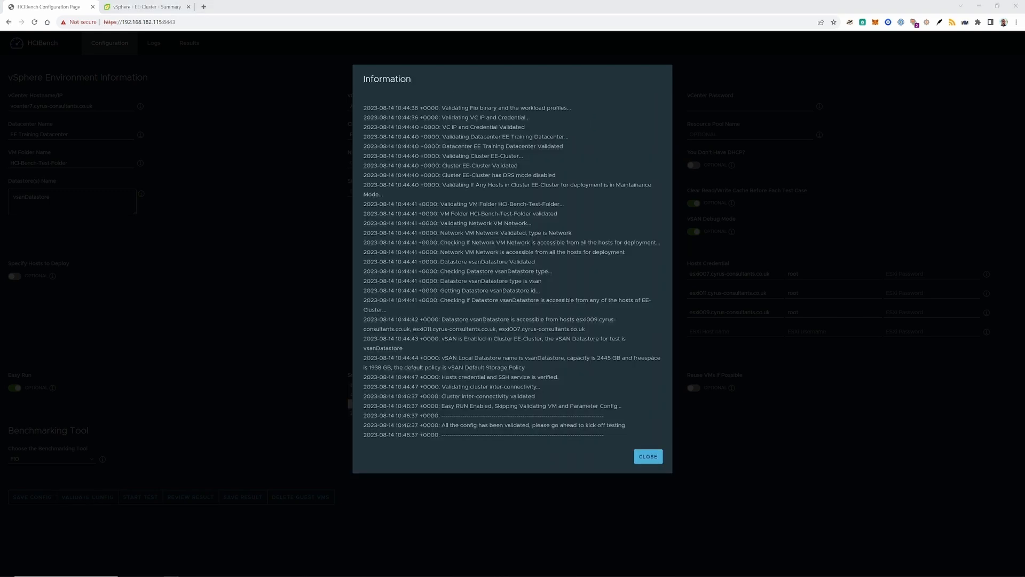
Step: After validation passes, launch the benchmark test and save the configuration
{"action": "left_click", "coordinate": [647, 459]}
{"action": "left_click", "coordinate": [137, 498]}
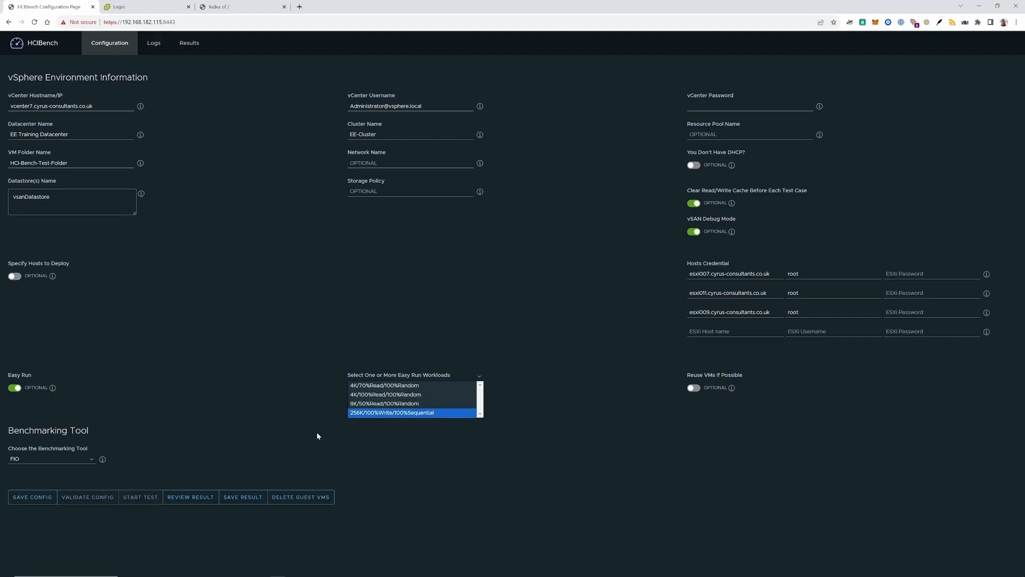
{"action": "left_click", "coordinate": [33, 497]}
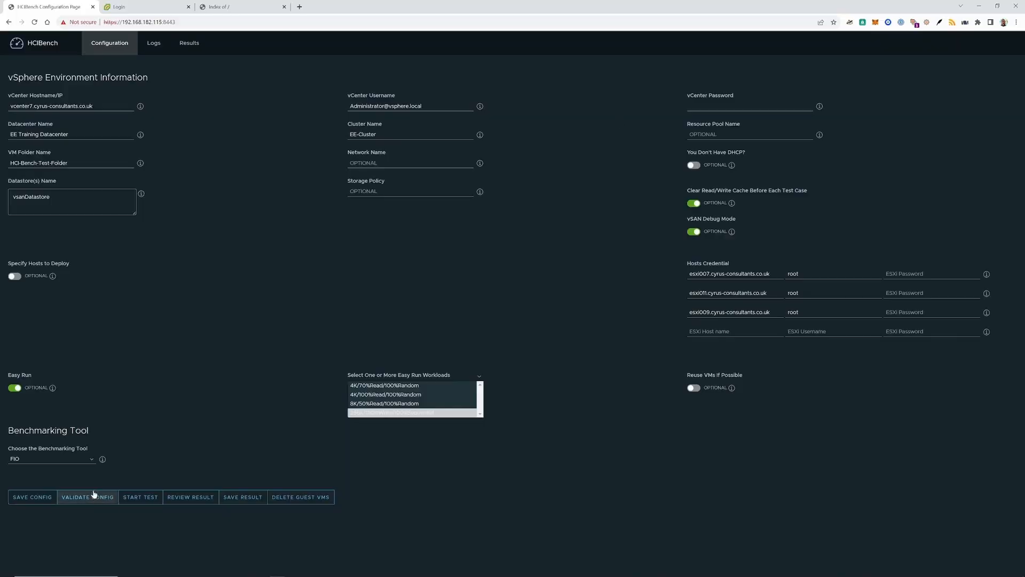
Step: Validate the configuration, dismiss the results and start the easy-run benchmark test
{"action": "left_click", "coordinate": [94, 494]}
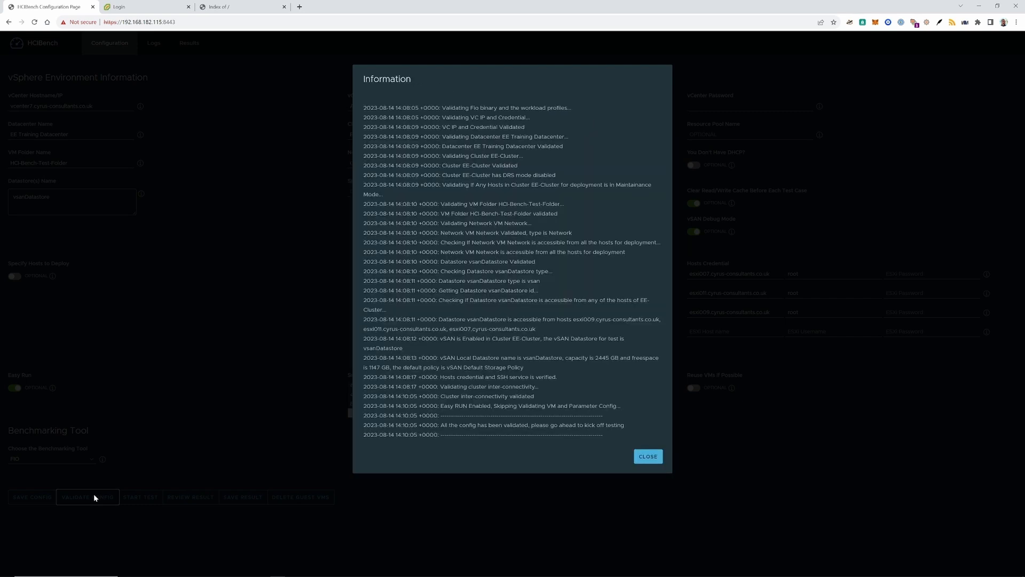
{"action": "left_click", "coordinate": [646, 456]}
{"action": "left_click", "coordinate": [133, 496]}
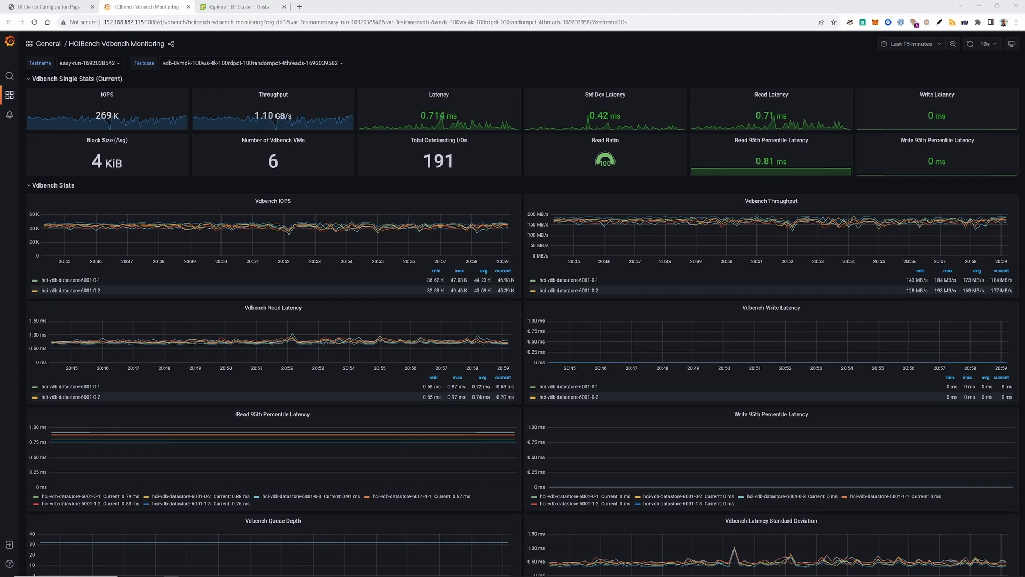
Step: Open the vSAN Overview dashboard and expand the cache-disk through host-cpu metric rows
{"action": "left_click", "coordinate": [49, 8]}
{"action": "left_click", "coordinate": [531, 281]}
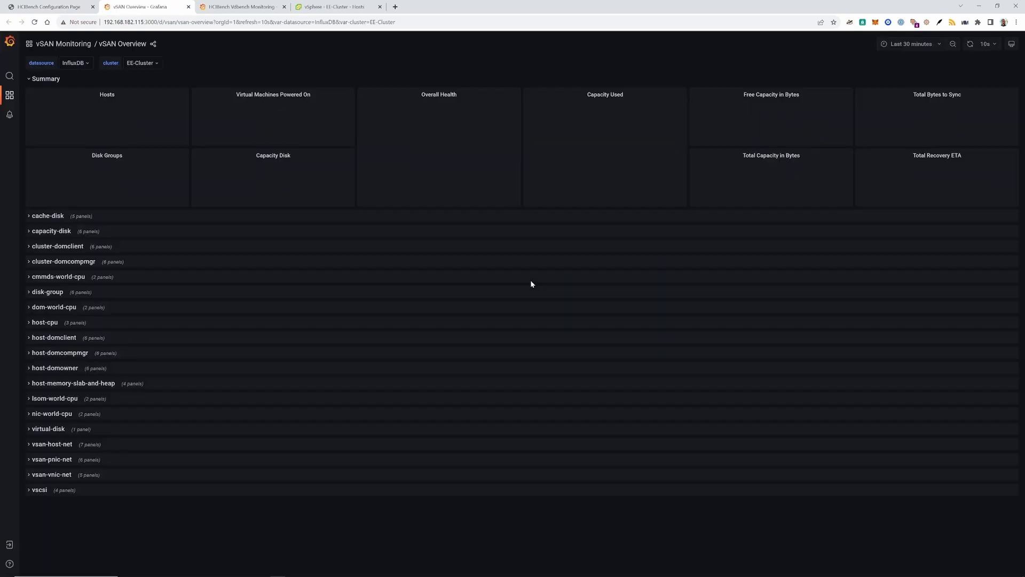
{"action": "left_click", "coordinate": [31, 221]}
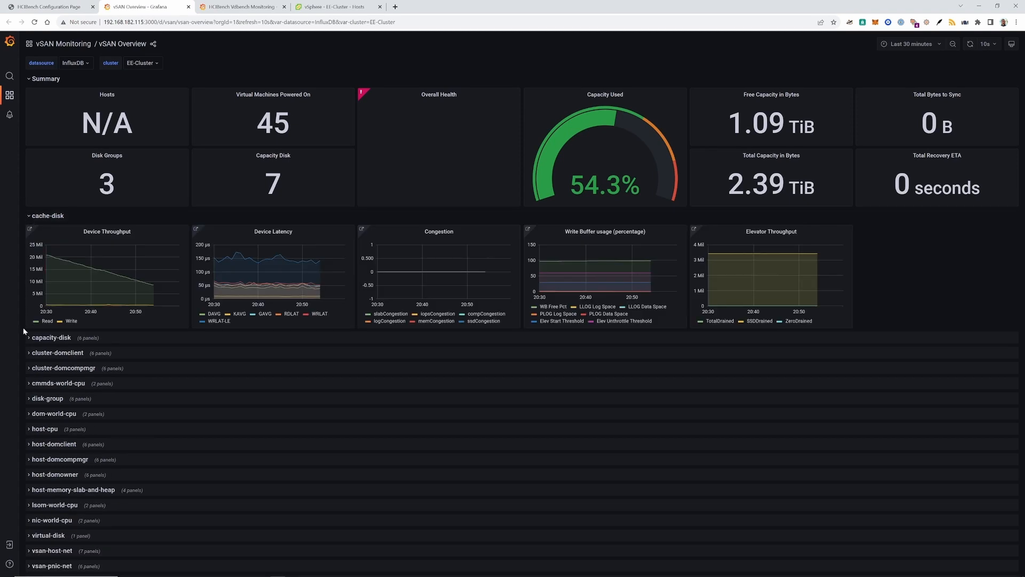
{"action": "left_click", "coordinate": [30, 338]}
{"action": "scroll", "coordinate": [58, 365], "scroll_direction": "down", "scroll_amount": 3}
{"action": "left_click", "coordinate": [32, 300]}
{"action": "scroll", "coordinate": [78, 357], "scroll_direction": "down", "scroll_amount": 2}
{"action": "left_click", "coordinate": [32, 314]}
{"action": "scroll", "coordinate": [72, 370], "scroll_direction": "down", "scroll_amount": 2}
{"action": "left_click", "coordinate": [31, 328]}
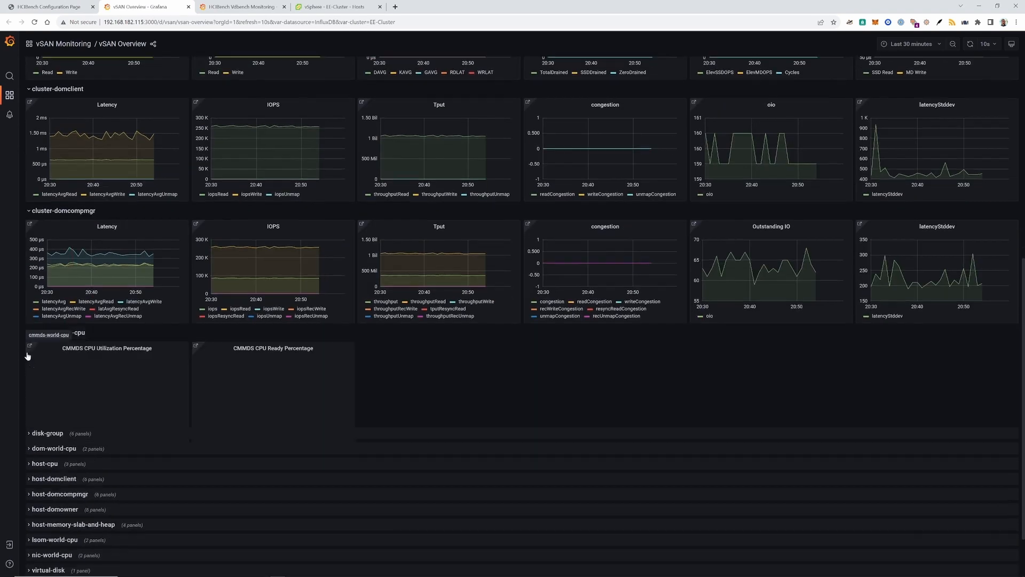
{"action": "scroll", "coordinate": [29, 355], "scroll_direction": "down", "scroll_amount": 2}
{"action": "left_click", "coordinate": [30, 342]}
{"action": "scroll", "coordinate": [32, 369], "scroll_direction": "down", "scroll_amount": 2}
{"action": "left_click", "coordinate": [33, 357]}
{"action": "scroll", "coordinate": [43, 385], "scroll_direction": "down", "scroll_amount": 2}
{"action": "left_click", "coordinate": [35, 372]}
{"action": "scroll", "coordinate": [59, 397], "scroll_direction": "down", "scroll_amount": 2}
Step: Expand the remaining rows from host-domclient to vsan-vnic-net, then scroll back to the top
{"action": "left_click", "coordinate": [32, 389]}
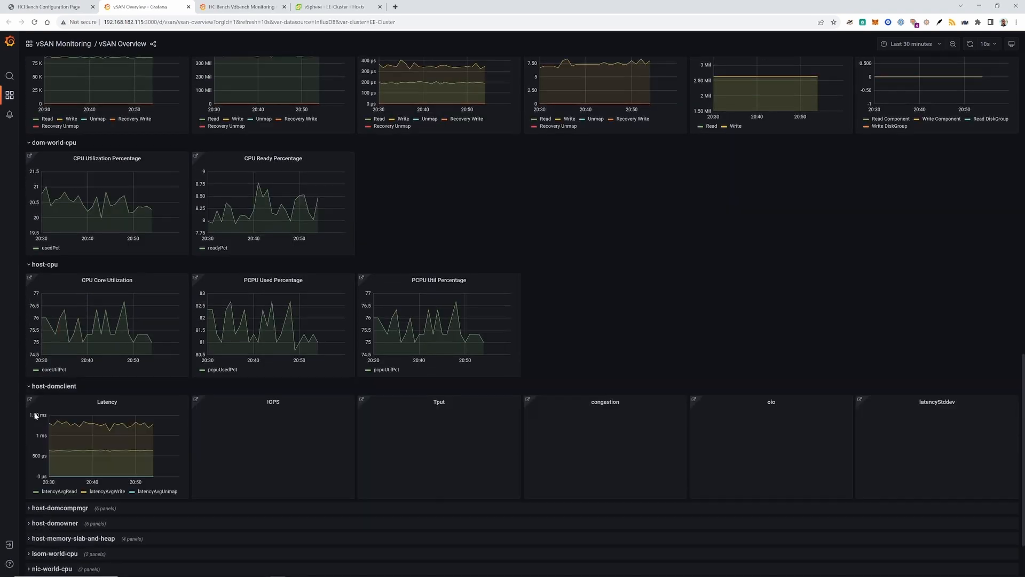
{"action": "scroll", "coordinate": [37, 406], "scroll_direction": "down", "scroll_amount": 2}
{"action": "left_click", "coordinate": [32, 411]}
{"action": "scroll", "coordinate": [35, 422], "scroll_direction": "down", "scroll_amount": 2}
{"action": "left_click", "coordinate": [32, 422]}
{"action": "scroll", "coordinate": [37, 444], "scroll_direction": "down", "scroll_amount": 2}
{"action": "left_click", "coordinate": [33, 446]}
{"action": "scroll", "coordinate": [42, 459], "scroll_direction": "down", "scroll_amount": 2}
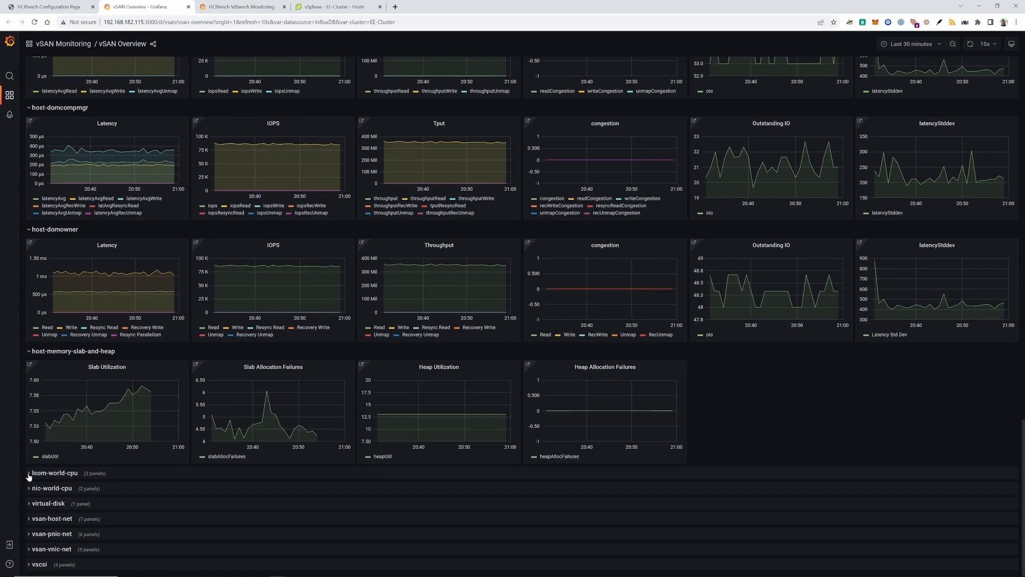
{"action": "left_click", "coordinate": [32, 475]}
{"action": "scroll", "coordinate": [32, 474], "scroll_direction": "down", "scroll_amount": 2}
{"action": "left_click", "coordinate": [32, 474]}
{"action": "scroll", "coordinate": [35, 481], "scroll_direction": "down", "scroll_amount": 2}
{"action": "left_click", "coordinate": [33, 481]}
{"action": "scroll", "coordinate": [37, 499], "scroll_direction": "down", "scroll_amount": 2}
{"action": "left_click", "coordinate": [33, 499]}
{"action": "scroll", "coordinate": [37, 524], "scroll_direction": "down", "scroll_amount": 4}
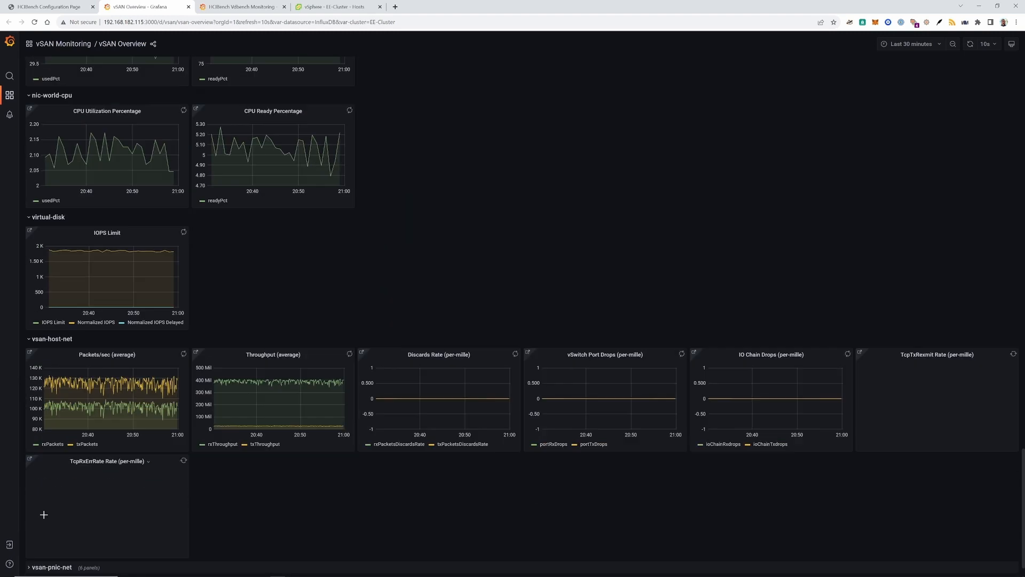
{"action": "left_click", "coordinate": [24, 533]}
{"action": "scroll", "coordinate": [25, 533], "scroll_direction": "down", "scroll_amount": 2}
{"action": "left_click", "coordinate": [32, 547]}
{"action": "scroll", "coordinate": [32, 548], "scroll_direction": "down", "scroll_amount": 4}
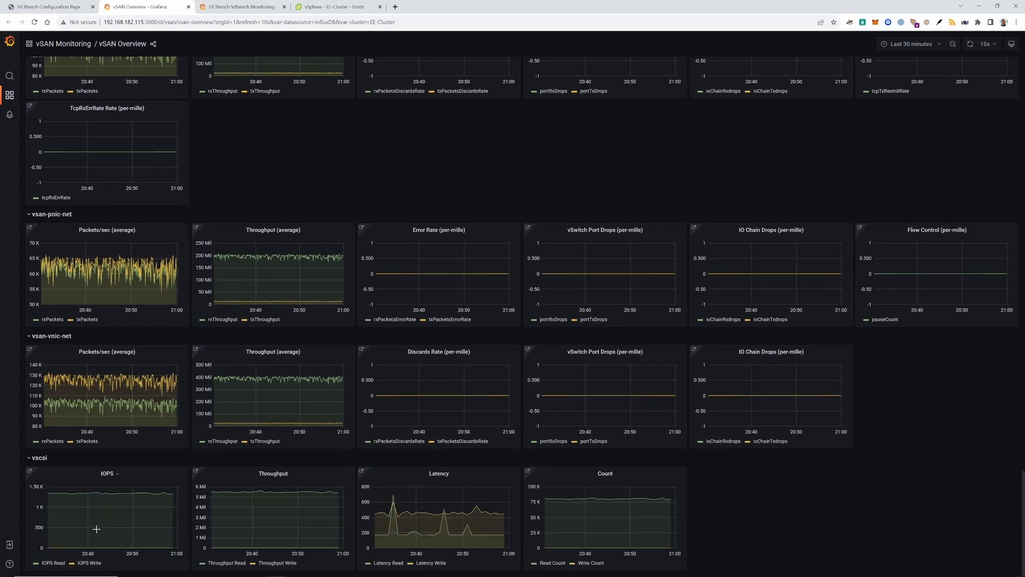
{"action": "scroll", "coordinate": [97, 529], "scroll_direction": "up", "scroll_amount": 20}
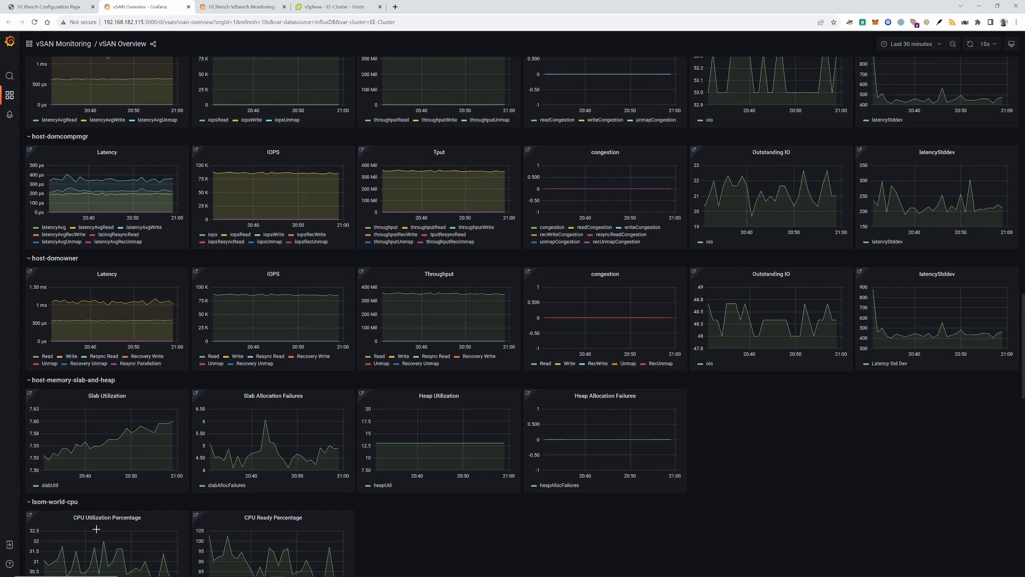
{"action": "scroll", "coordinate": [97, 529], "scroll_direction": "up", "scroll_amount": 15}
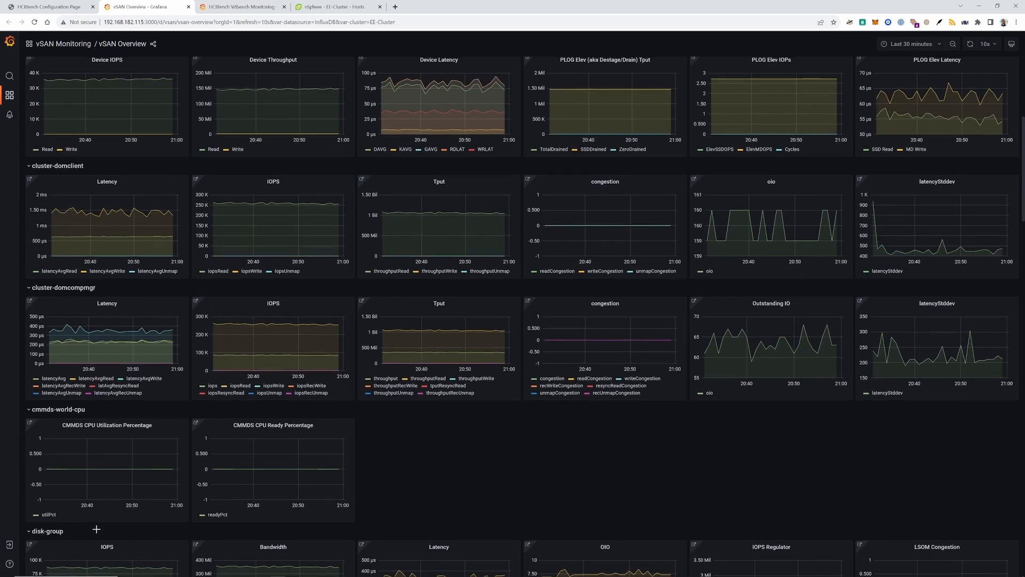
{"action": "scroll", "coordinate": [96, 529], "scroll_direction": "up", "scroll_amount": 10}
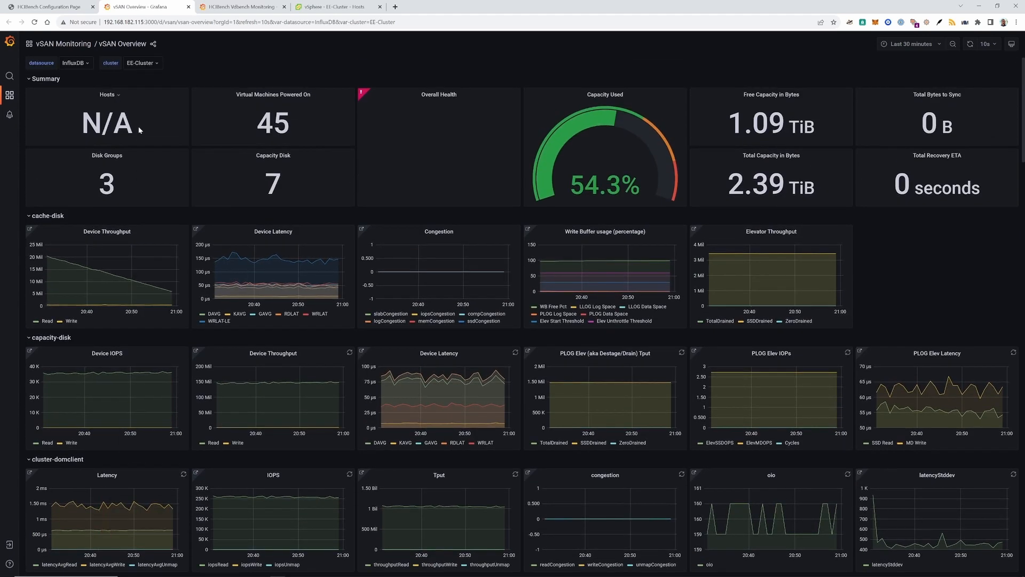
{"action": "left_click", "coordinate": [57, 8]}
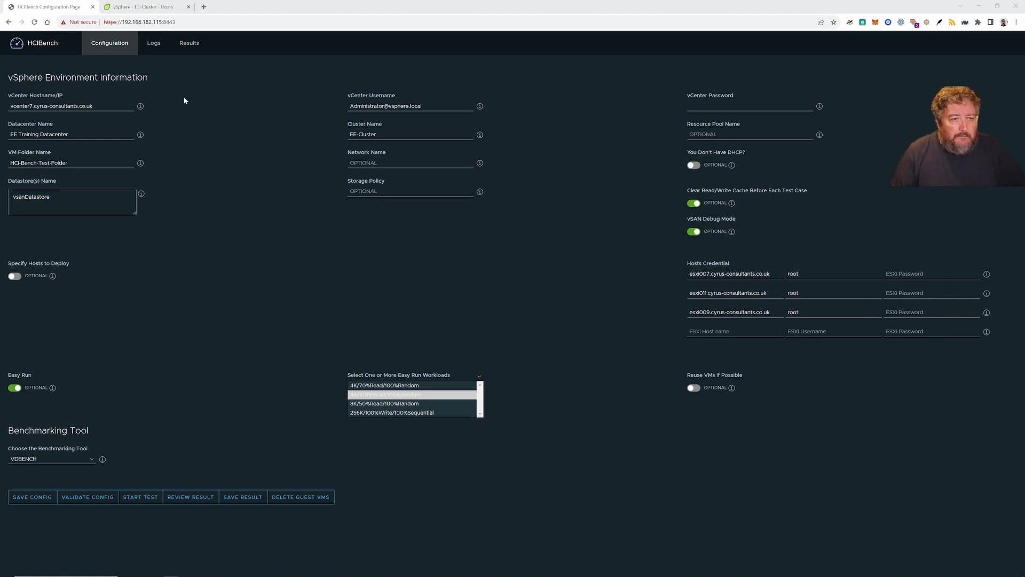
{"action": "left_click", "coordinate": [194, 47]}
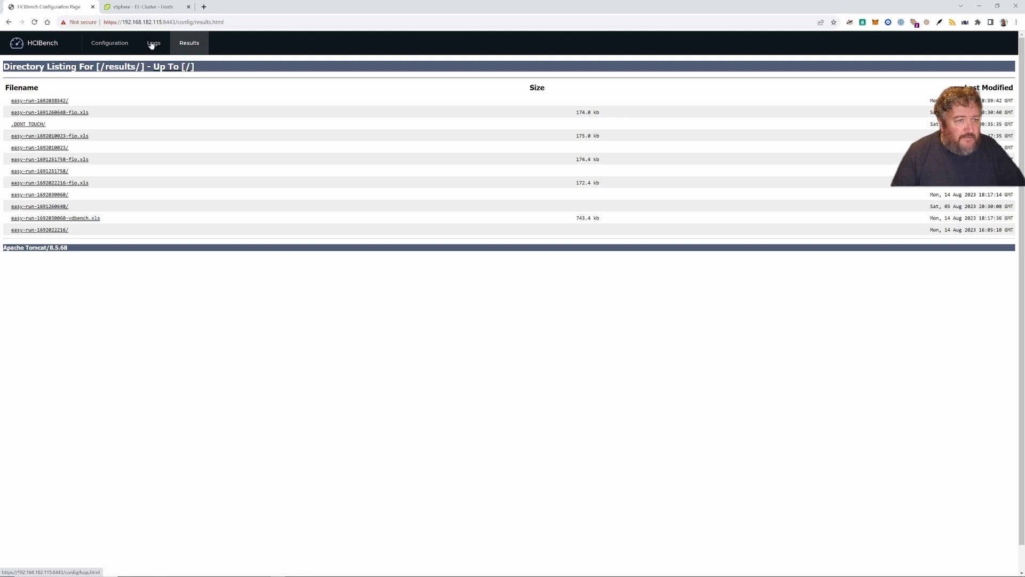
{"action": "left_click", "coordinate": [204, 6]}
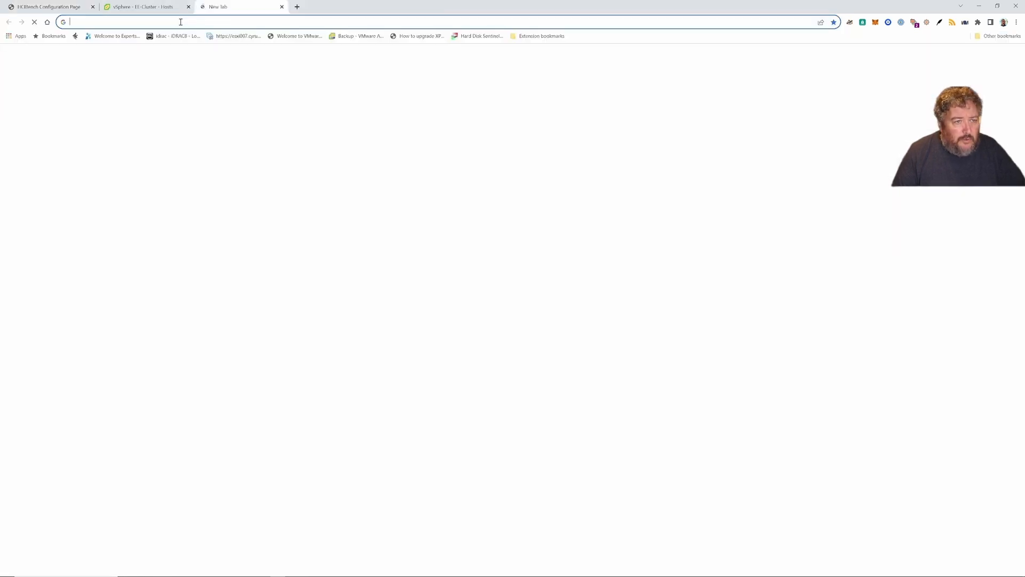
{"action": "left_click", "coordinate": [179, 23]}
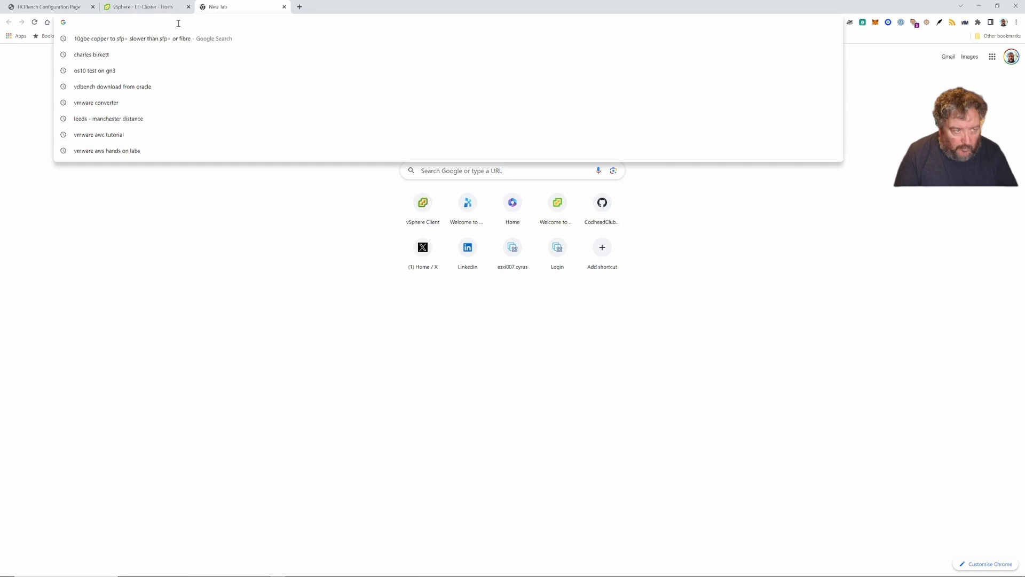
{"action": "type", "text": "http://192.168.182.115"}
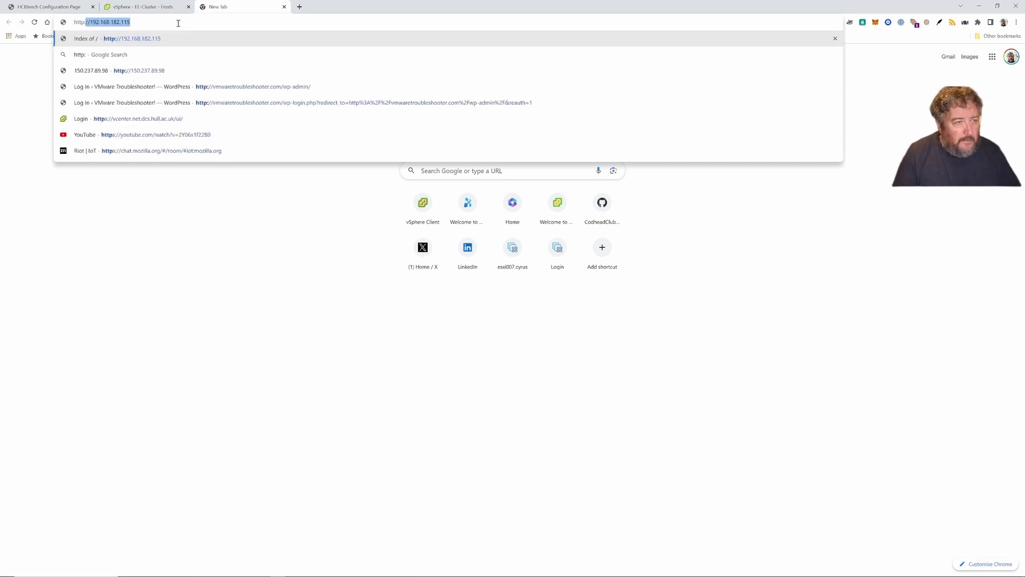
{"action": "key", "text": "Right"}
{"action": "key", "text": "Return"}
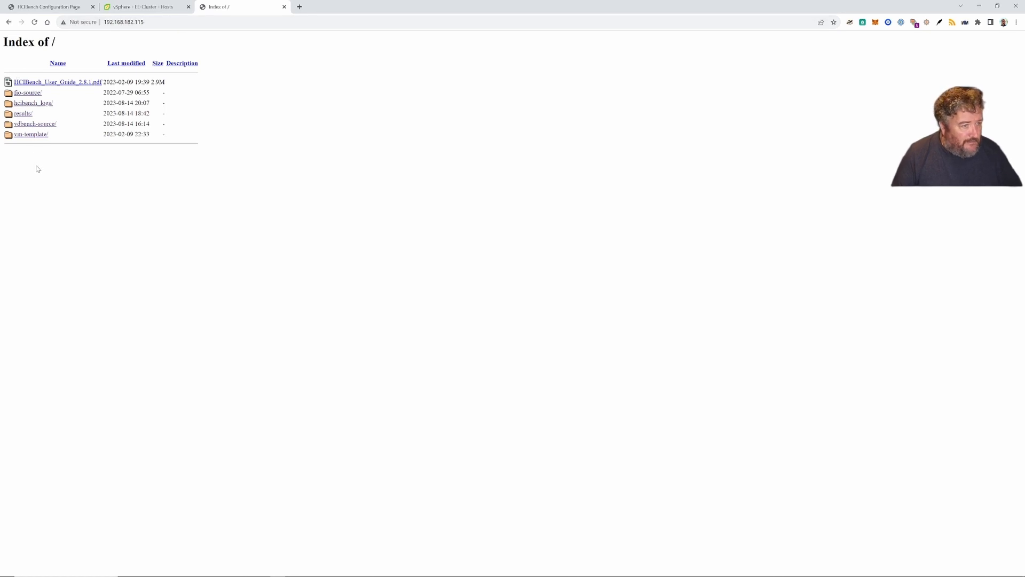
{"action": "left_click", "coordinate": [23, 115]}
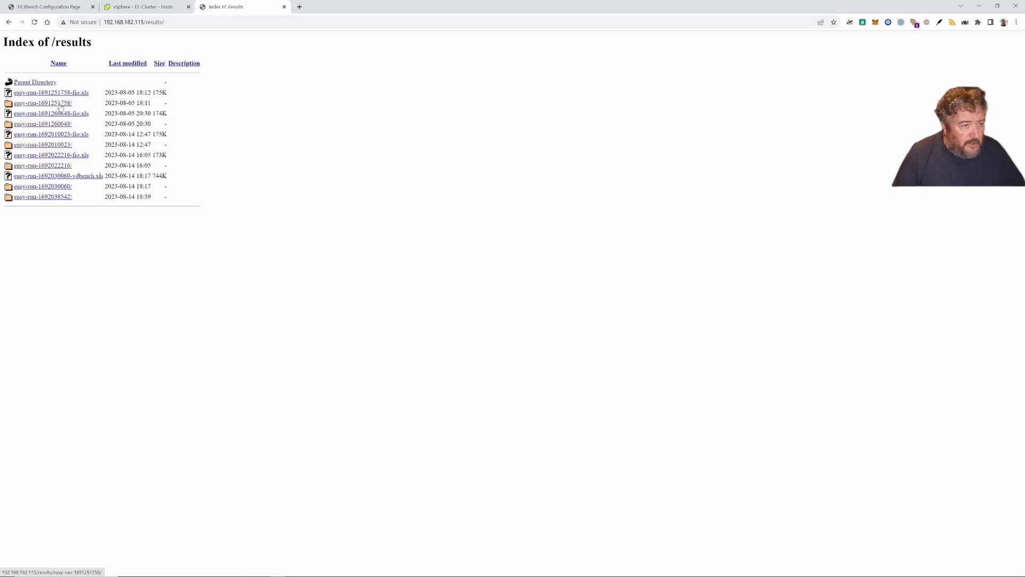
{"action": "left_click", "coordinate": [60, 105]}
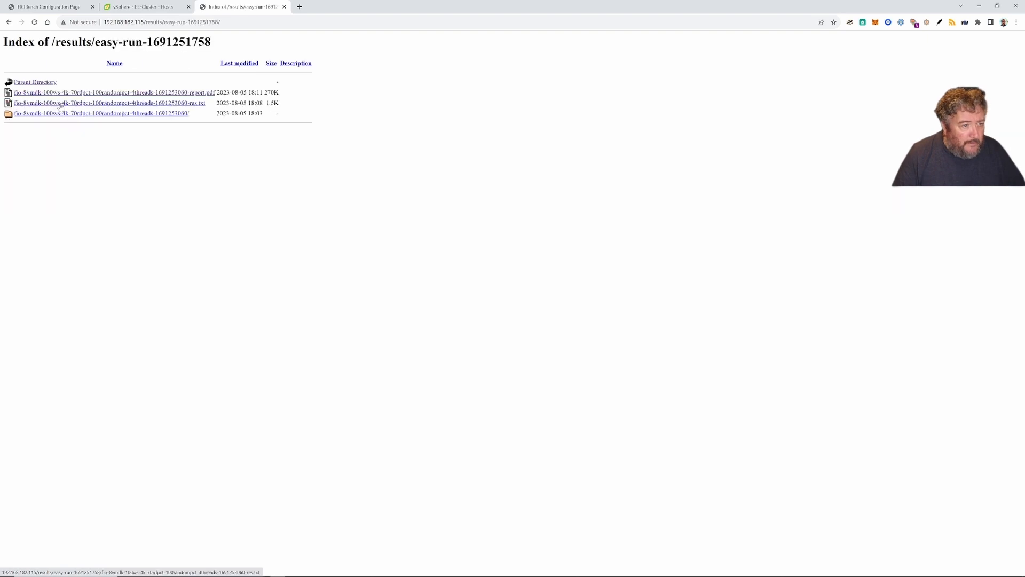
{"action": "left_click", "coordinate": [176, 94]}
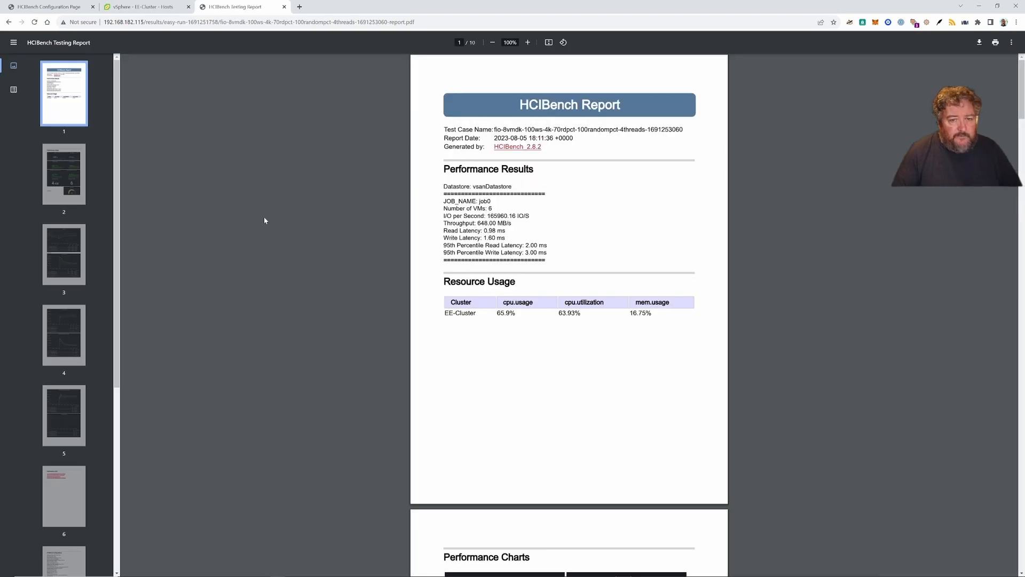
Step: Scroll through report pages 1–4 to the latency charts, then return to the HCIBench Configuration Page tab
{"action": "scroll", "coordinate": [272, 226], "scroll_direction": "down", "scroll_amount": 1}
{"action": "scroll", "coordinate": [272, 226], "scroll_direction": "down", "scroll_amount": 10}
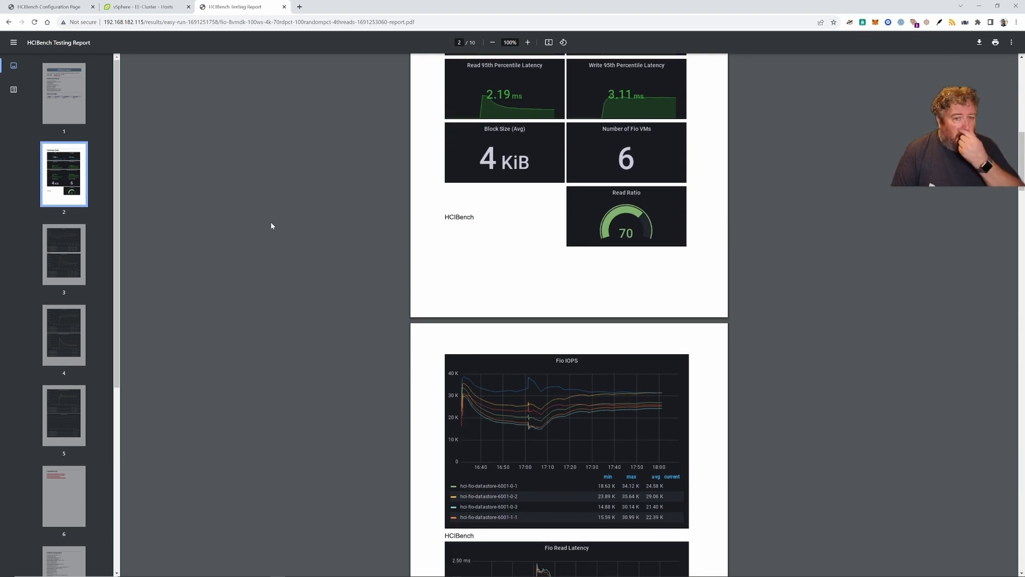
{"action": "scroll", "coordinate": [271, 226], "scroll_direction": "down", "scroll_amount": 12}
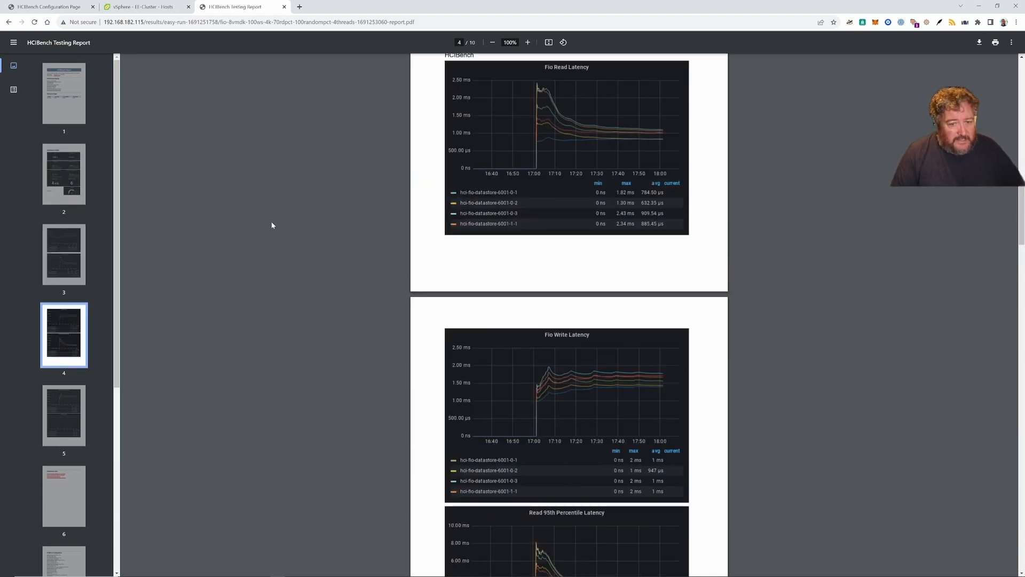
{"action": "left_click", "coordinate": [56, 6]}
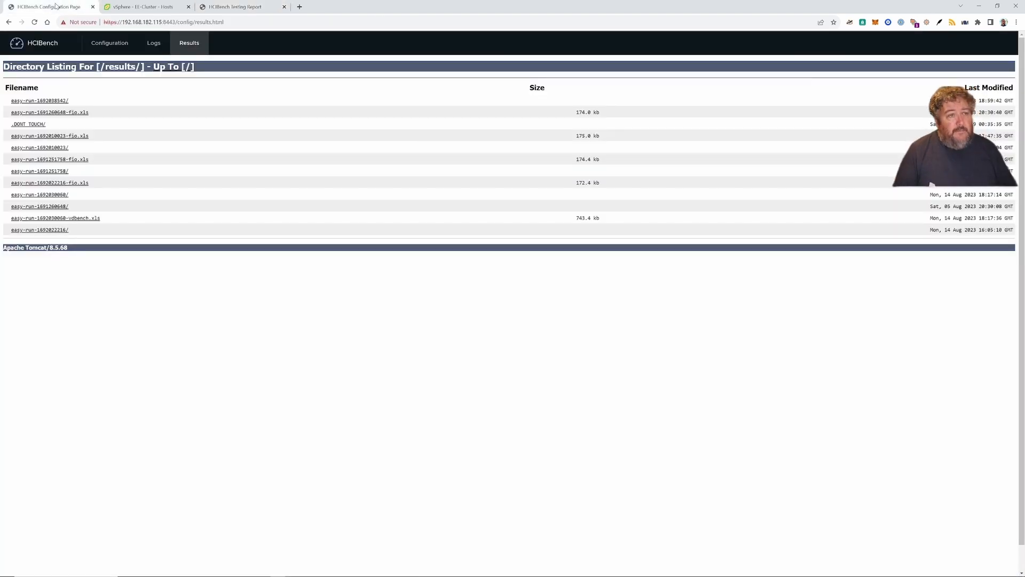